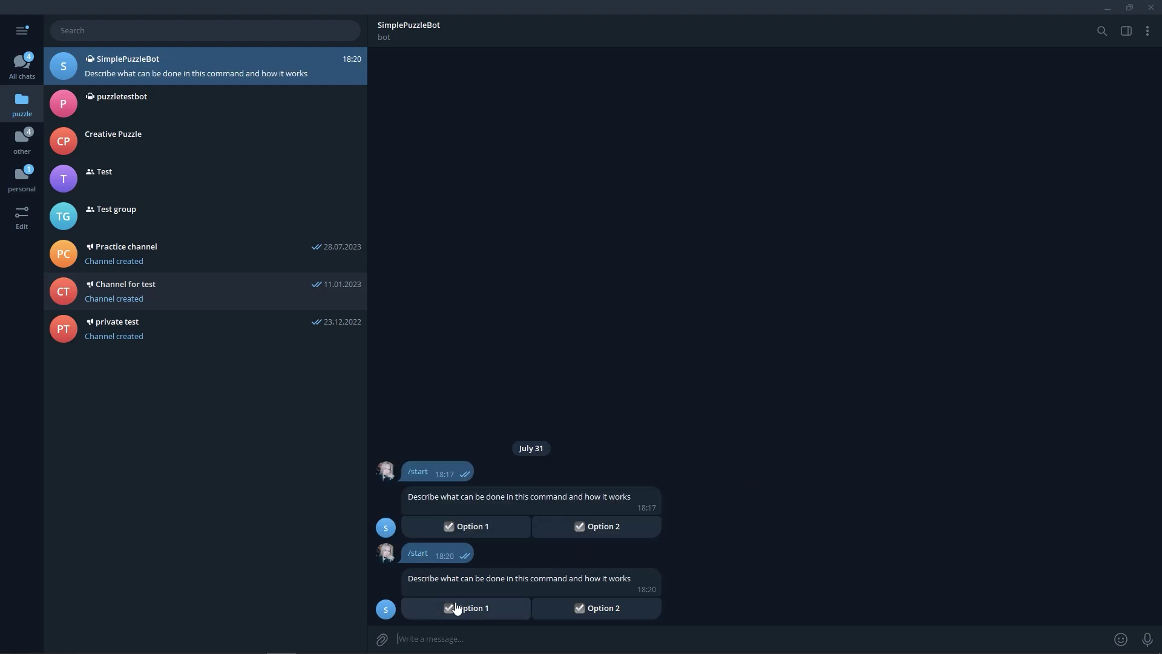
Toggle the bot's checkboxes in Telegram: Option 1, then Option 2, then Option 1 again.
{"action": "left_click", "coordinate": [525, 611]}
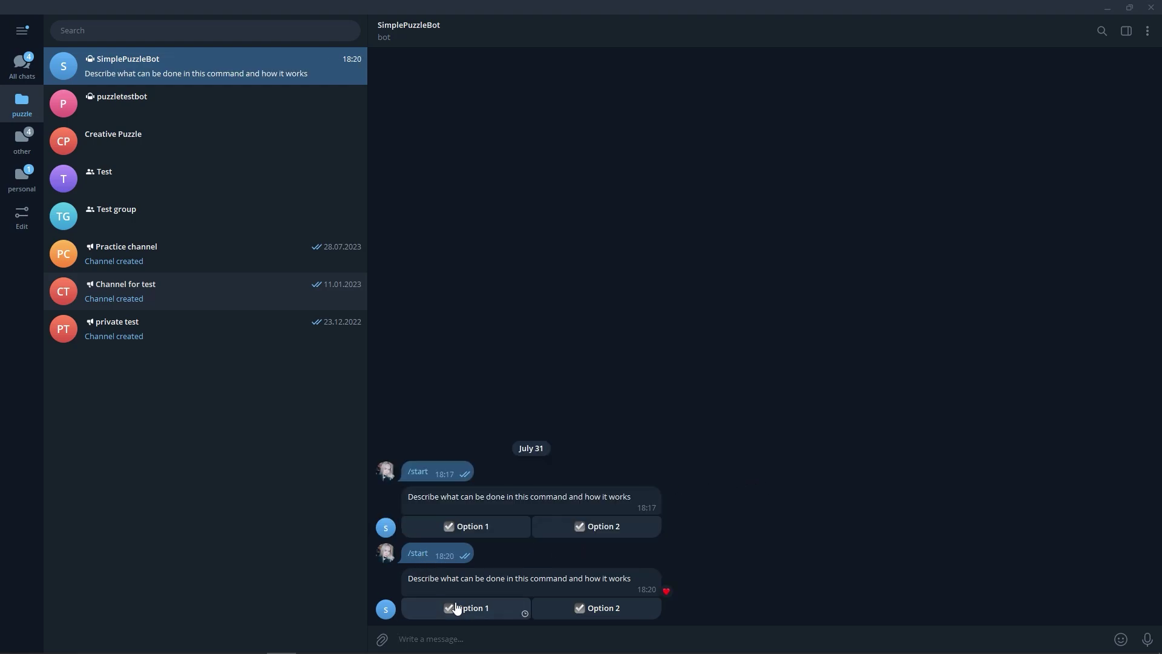
{"action": "left_click", "coordinate": [582, 609]}
{"action": "left_click", "coordinate": [511, 612]}
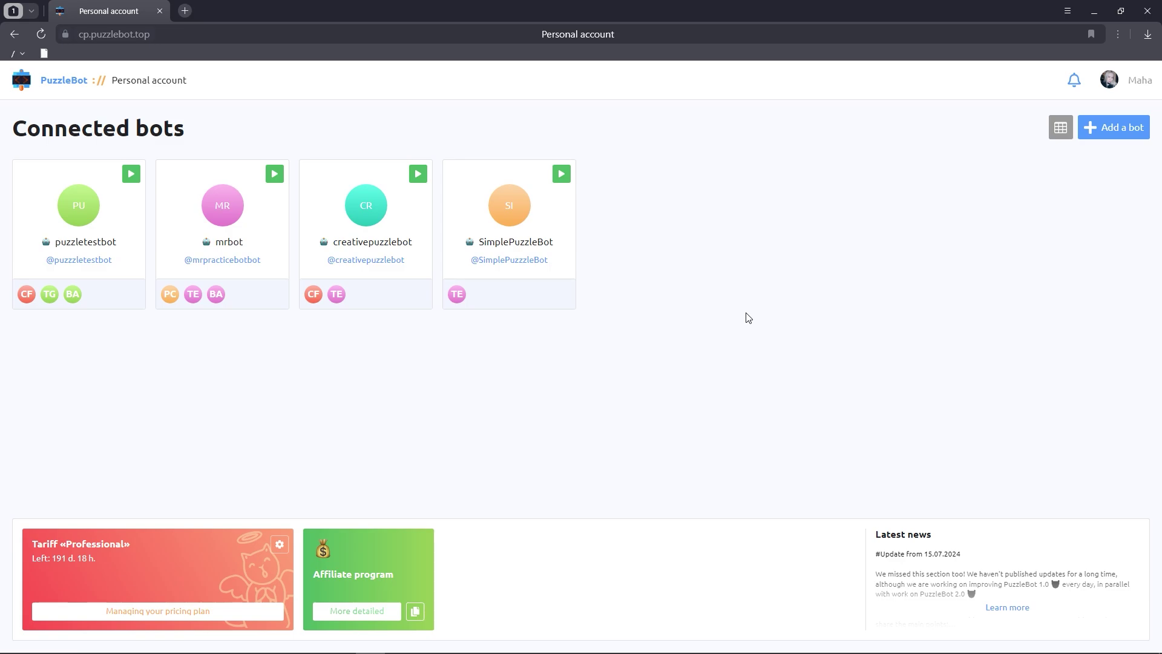
In SimplePuzzleBot's Variables, create the icon_1 variable with a check-mark emoji default.
{"action": "left_click", "coordinate": [555, 222]}
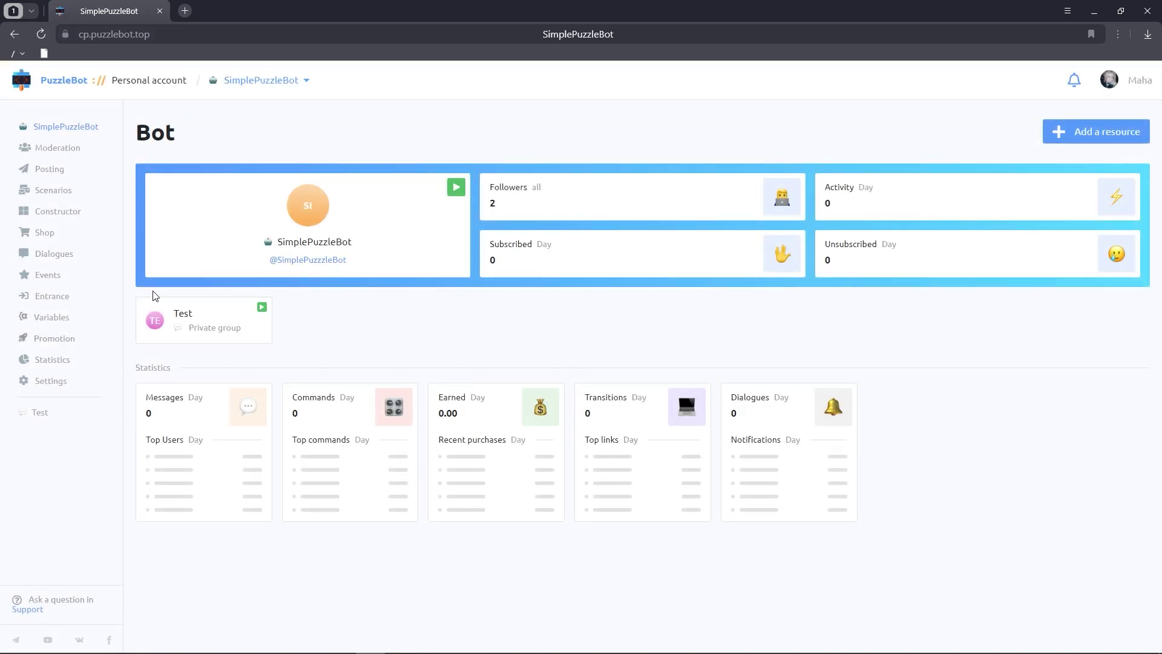
{"action": "left_click", "coordinate": [52, 317]}
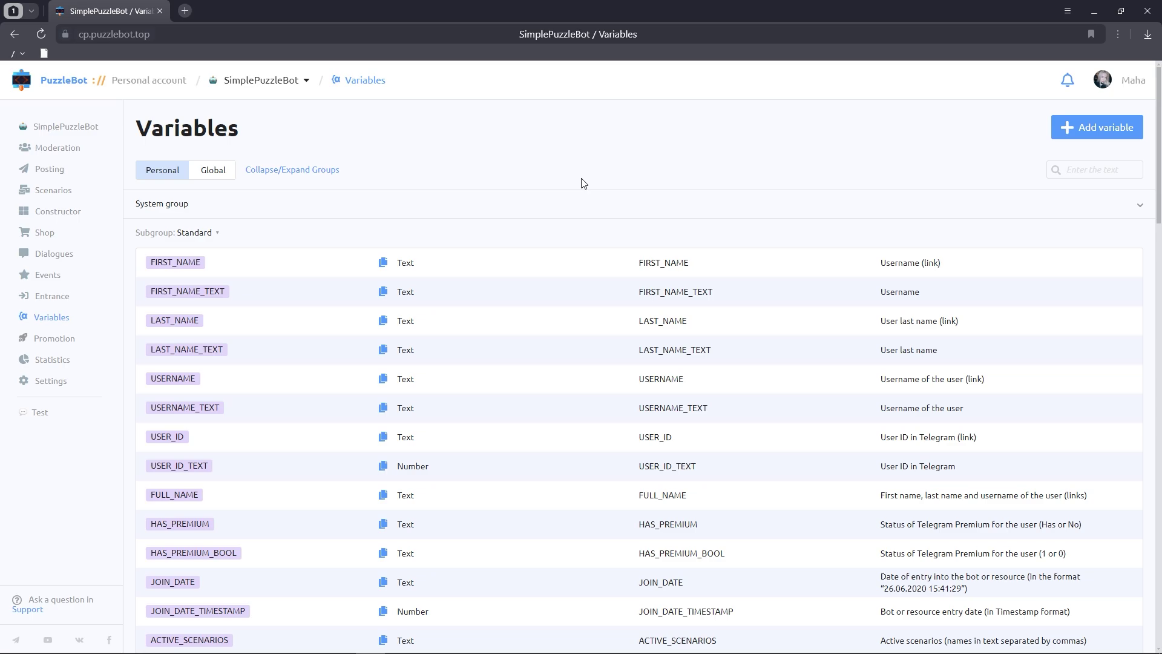
{"action": "left_click", "coordinate": [1096, 128]}
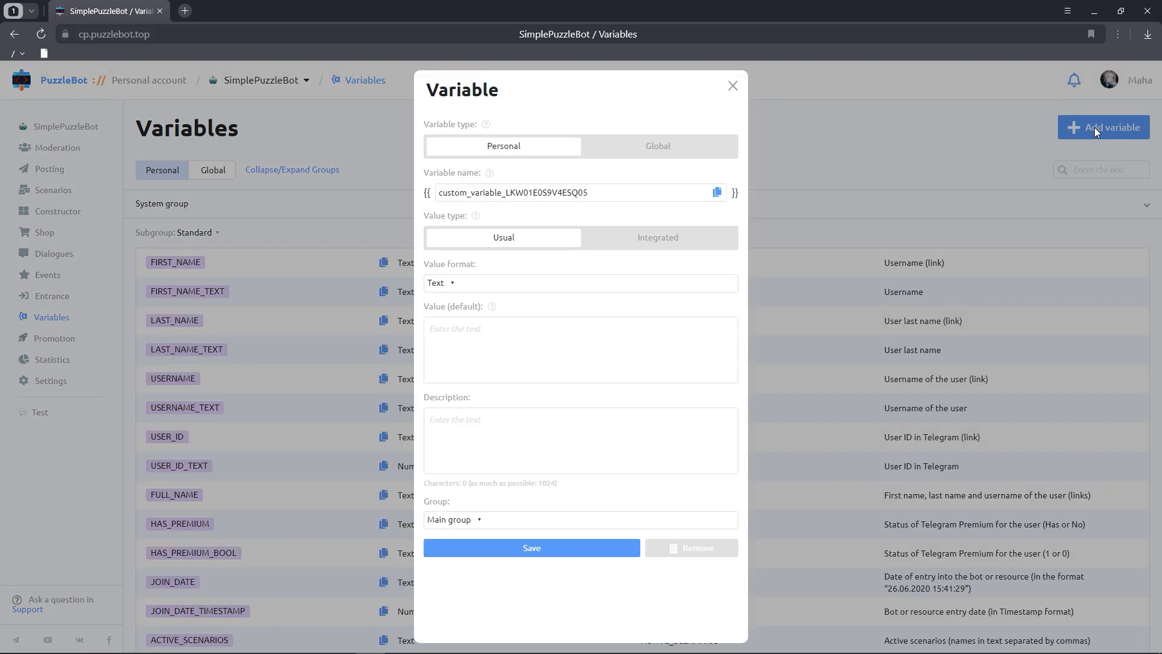
{"action": "triple_click", "coordinate": [640, 191]}
{"action": "type", "text": "id"}
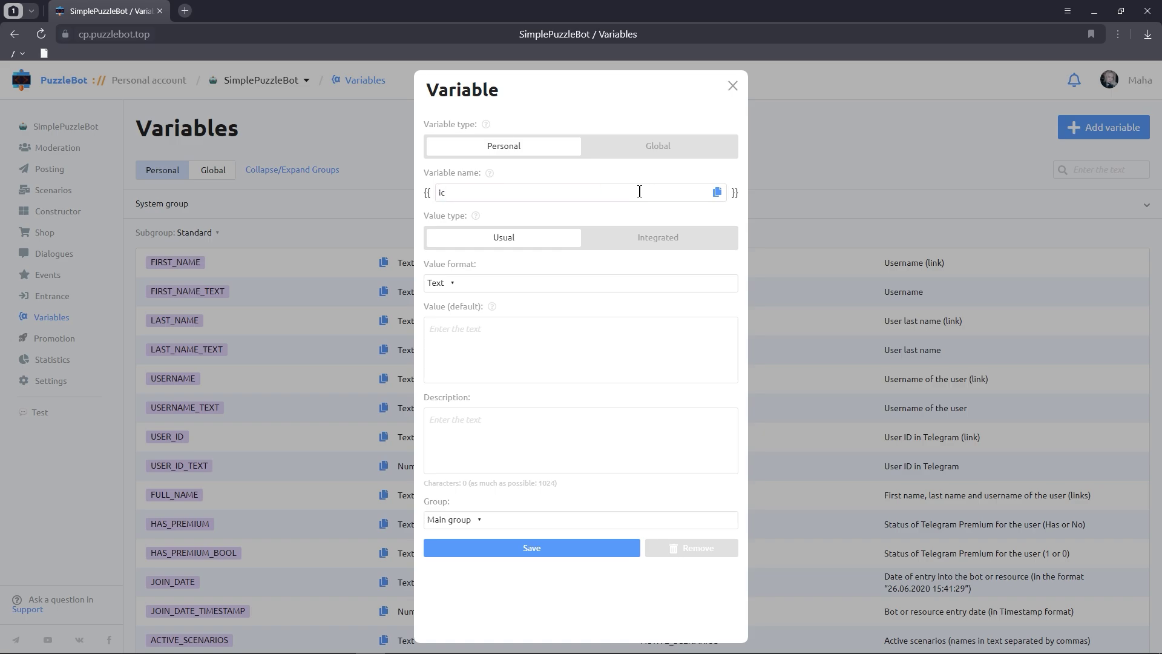
{"action": "type", "text": "on_1"}
{"action": "left_click", "coordinate": [507, 327]}
{"action": "type", "text": "☑️"}
{"action": "left_click", "coordinate": [510, 549]}
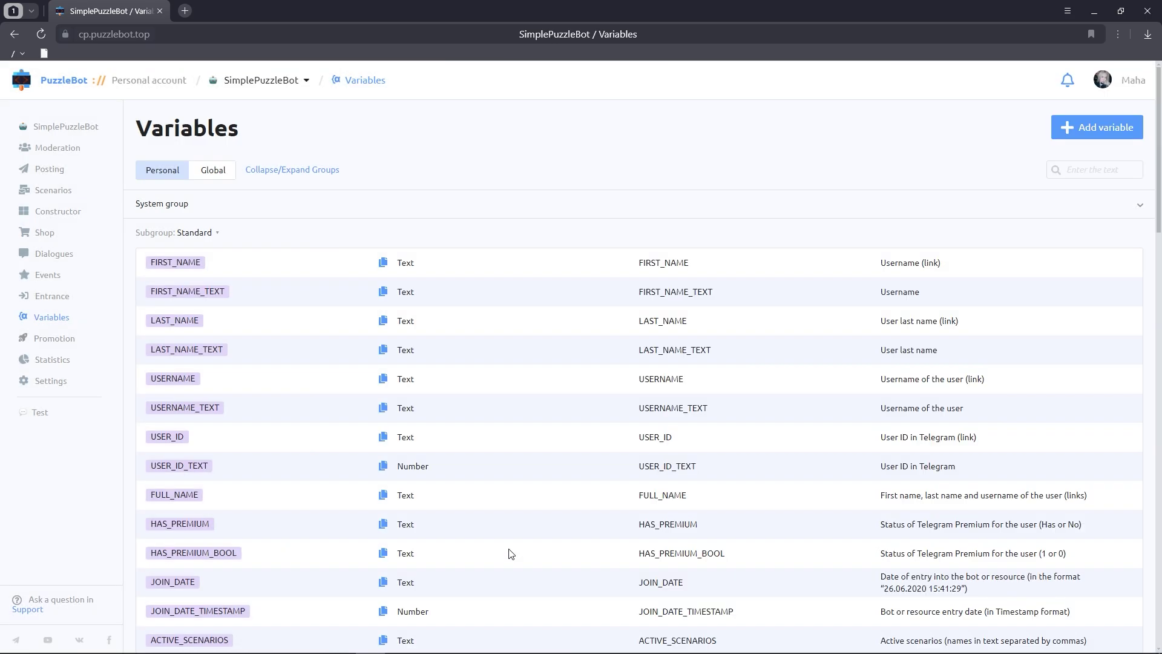
Create a second variable icon_2, also defaulting to the check-mark emoji.
{"action": "left_click", "coordinate": [1066, 126]}
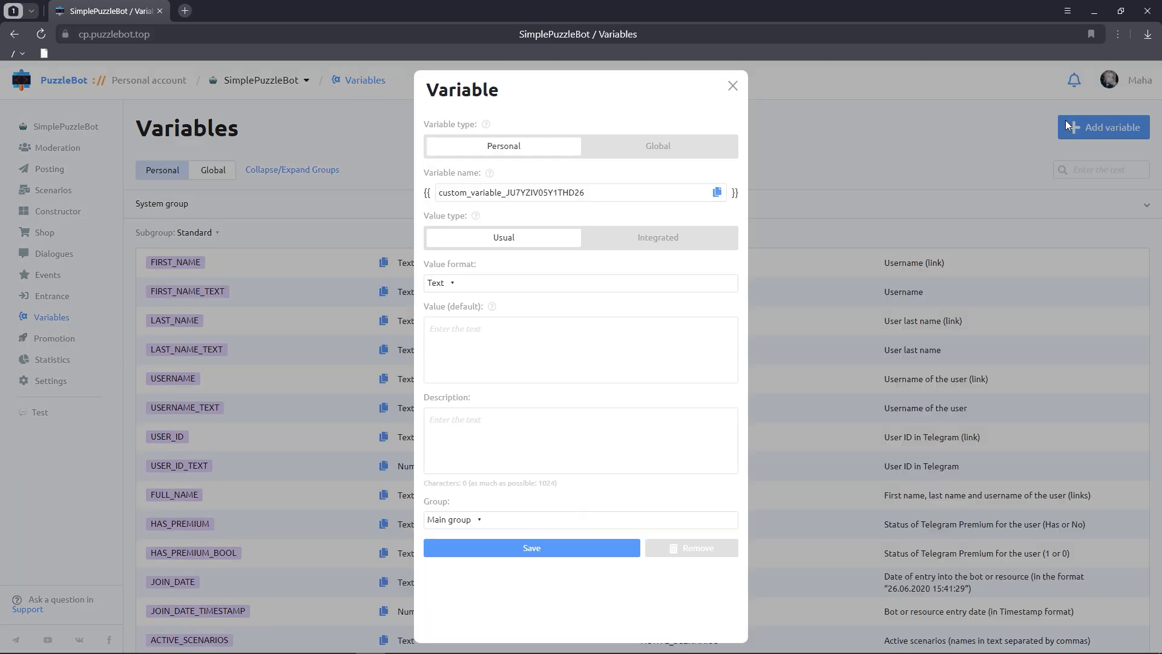
{"action": "left_click", "coordinate": [628, 196]}
{"action": "key", "text": "ctrl+a"}
{"action": "type", "text": "icon_2"}
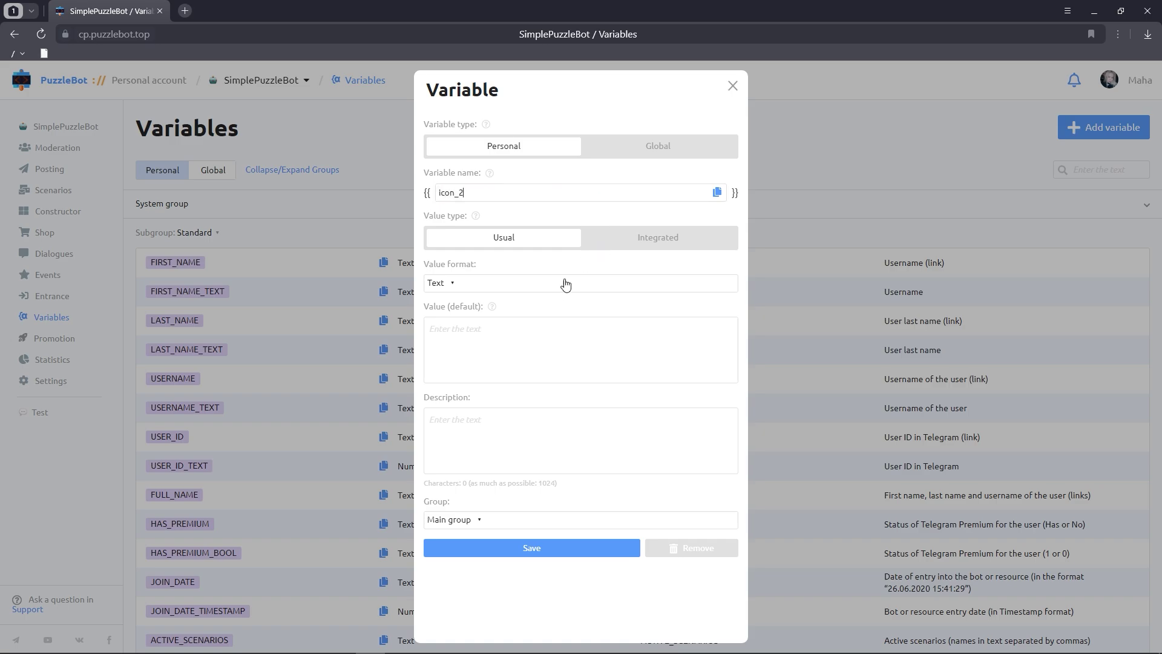
{"action": "left_click", "coordinate": [526, 327]}
{"action": "type", "text": "✅"}
{"action": "left_click", "coordinate": [536, 549]}
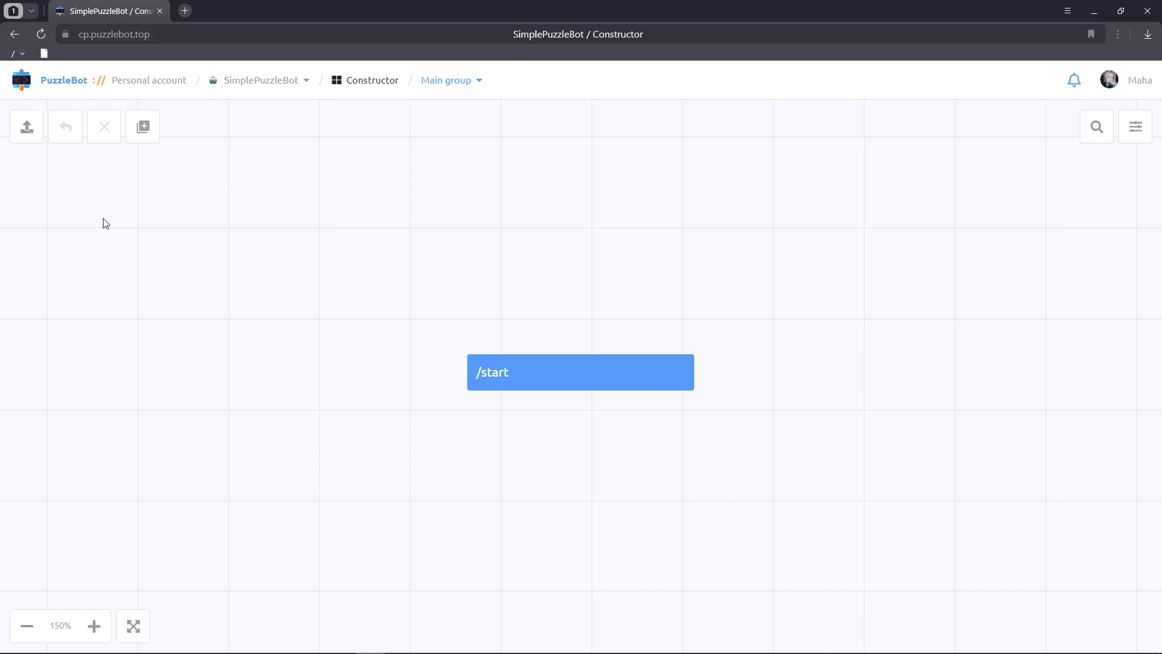
Add inline command Begin with text 'Describe what can be done in this command and how it works', placed beside /start.
{"action": "left_click", "coordinate": [143, 128]}
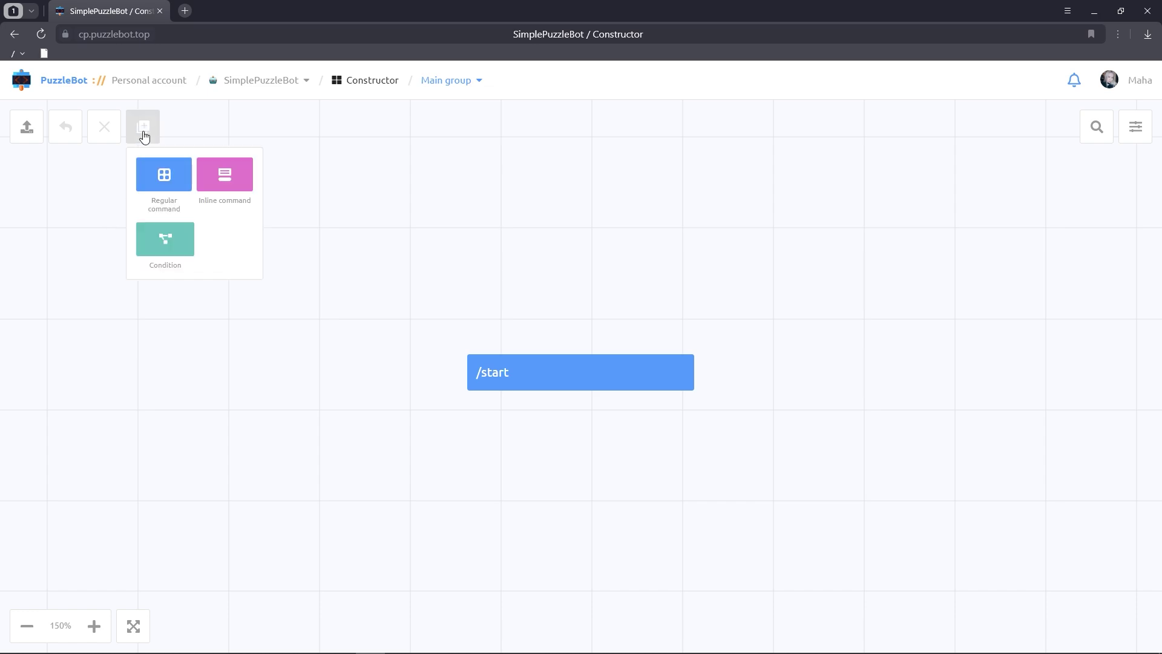
{"action": "left_click", "coordinate": [221, 181]}
{"action": "type", "text": "Begin"}
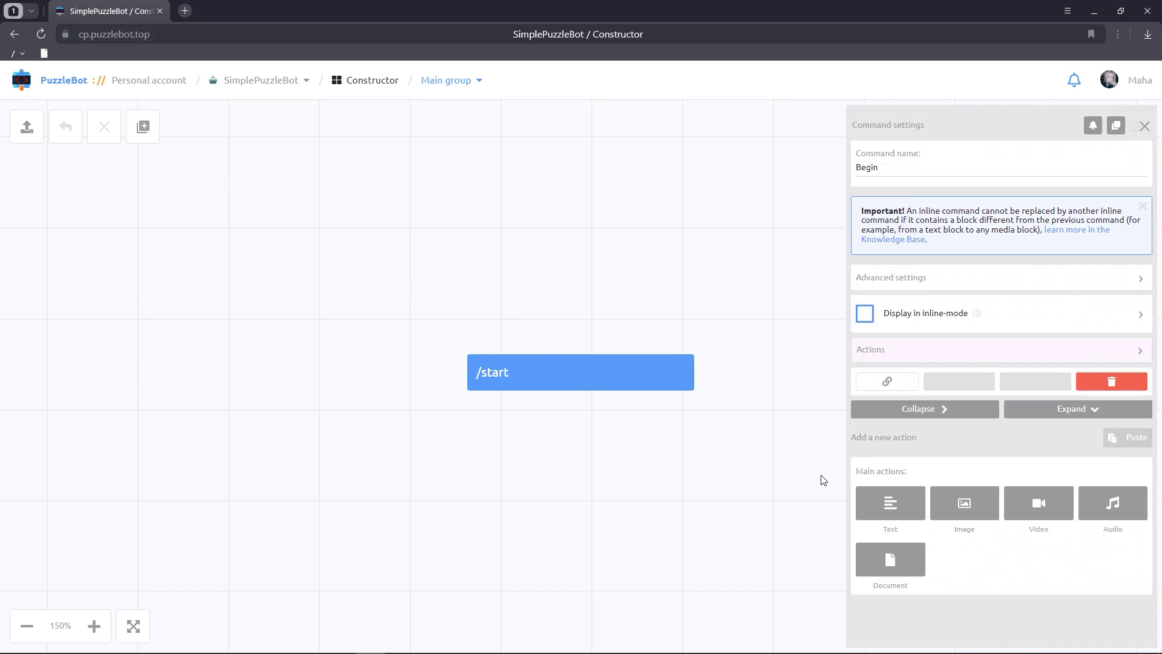
{"action": "left_click", "coordinate": [878, 498]}
{"action": "left_click", "coordinate": [878, 492]}
{"action": "type", "text": "Describe what "}
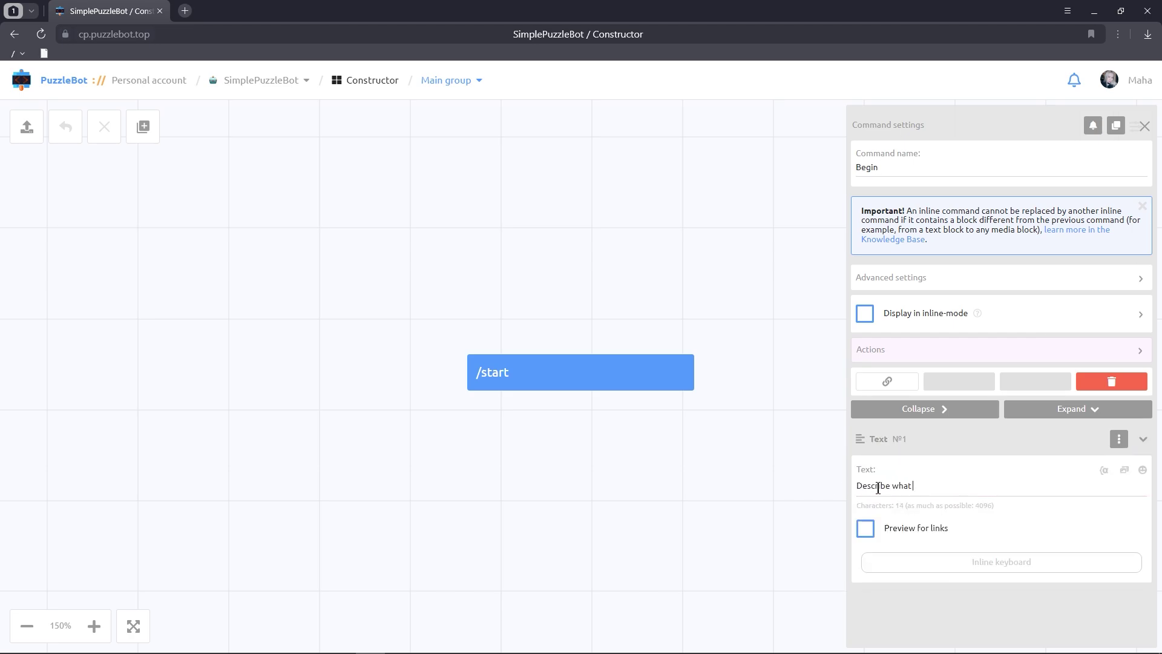
{"action": "type", "text": "can be done in this command and how it"}
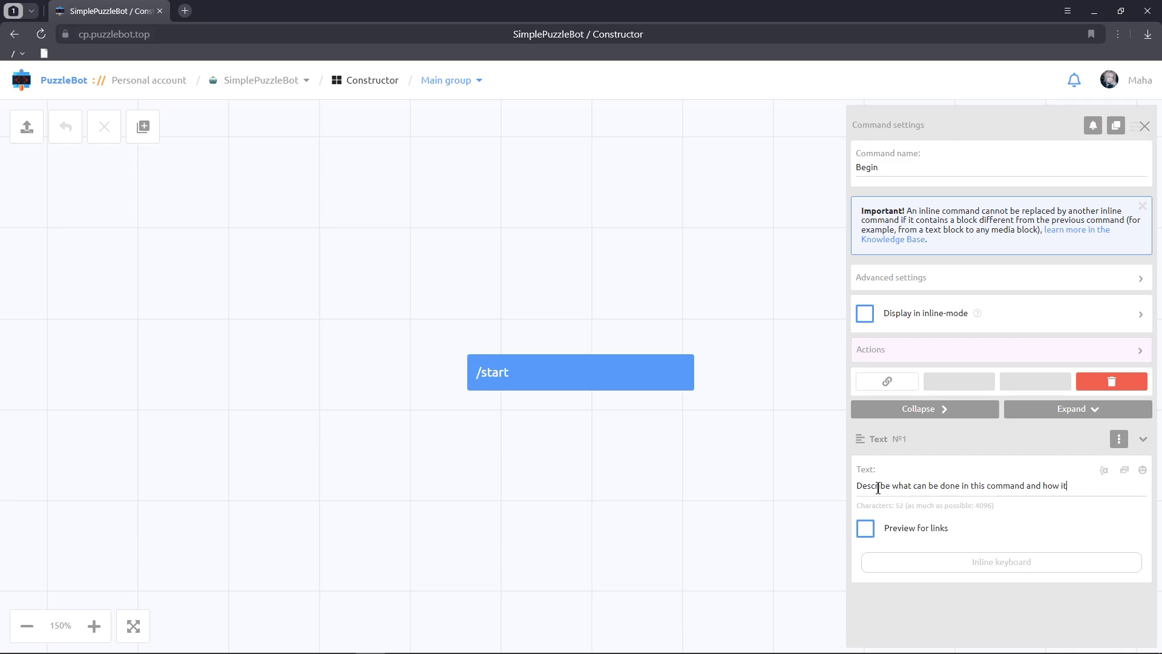
{"action": "type", "text": " works"}
{"action": "left_click", "coordinate": [553, 293]}
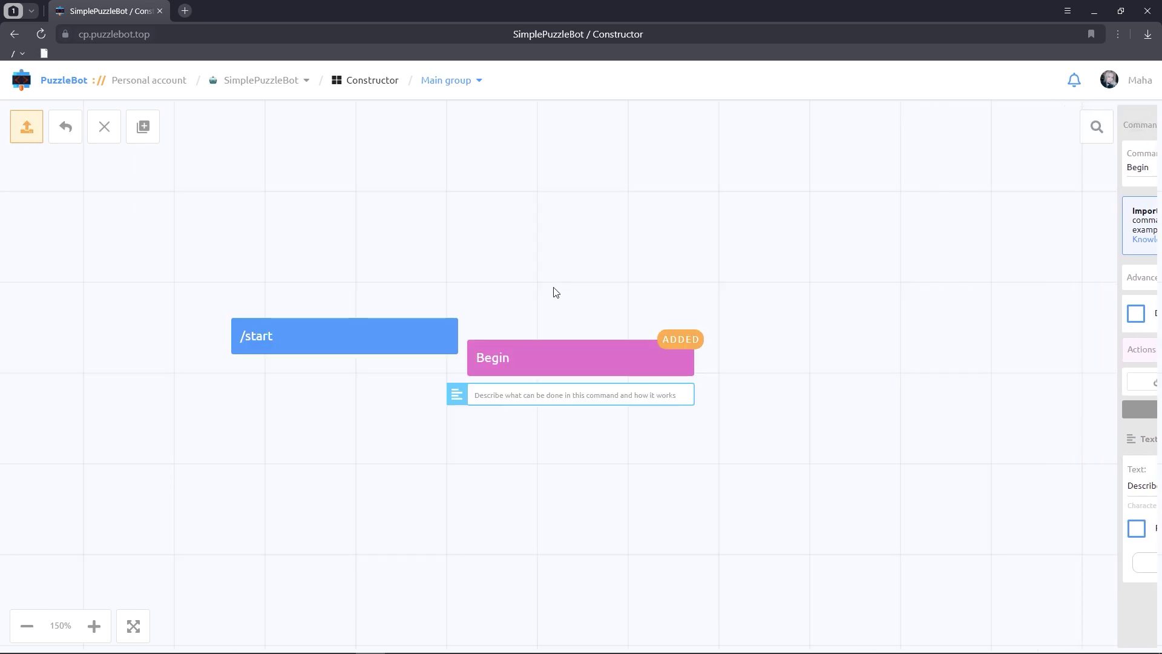
{"action": "left_click_drag", "start_coordinate": [569, 371], "coordinate": [650, 262]}
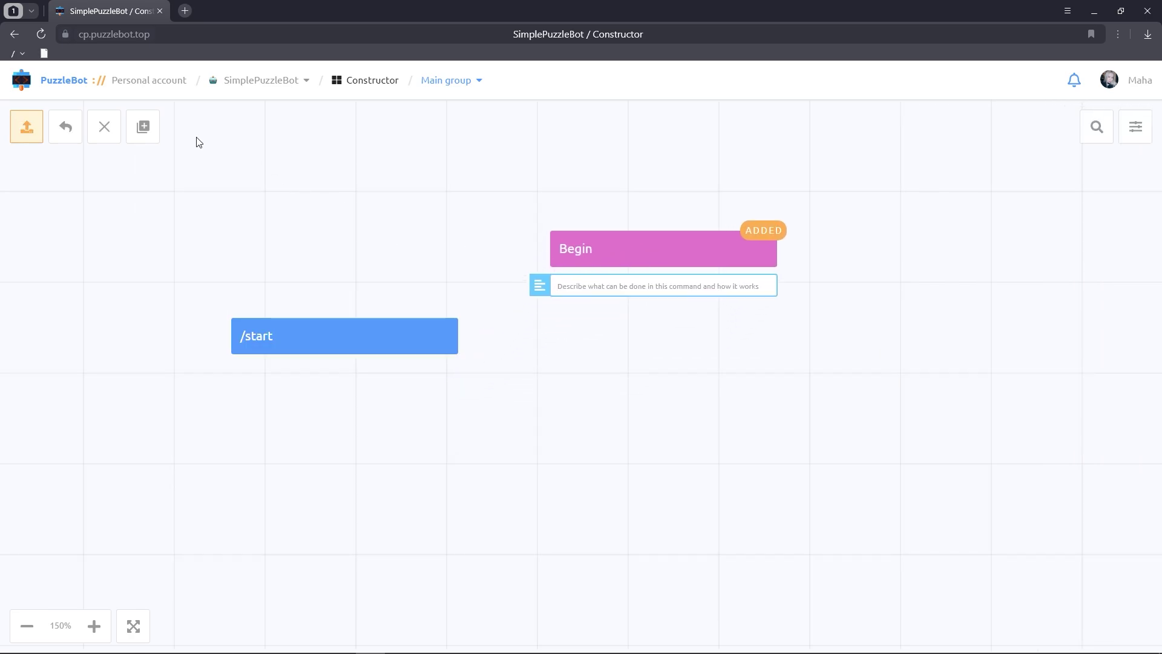
Add a condition block set up as a condition button named Option 1.
{"action": "left_click", "coordinate": [144, 129]}
{"action": "left_click", "coordinate": [165, 239]}
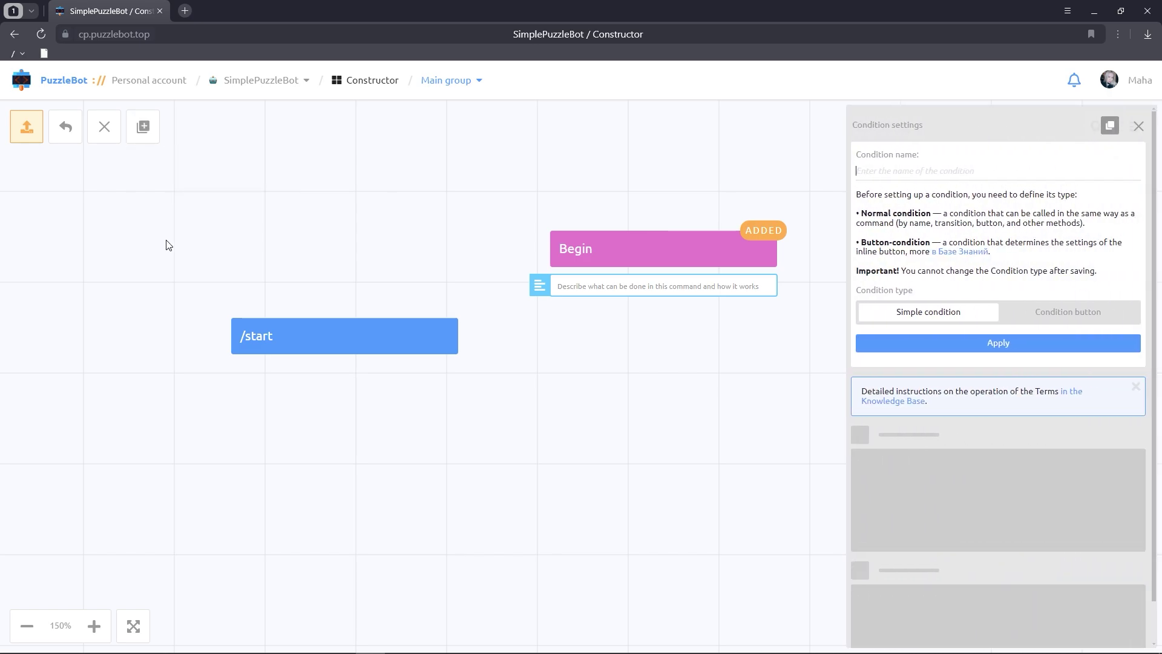
{"action": "left_click", "coordinate": [1042, 316]}
{"action": "left_click", "coordinate": [898, 179]}
{"action": "type", "text": "Opt"}
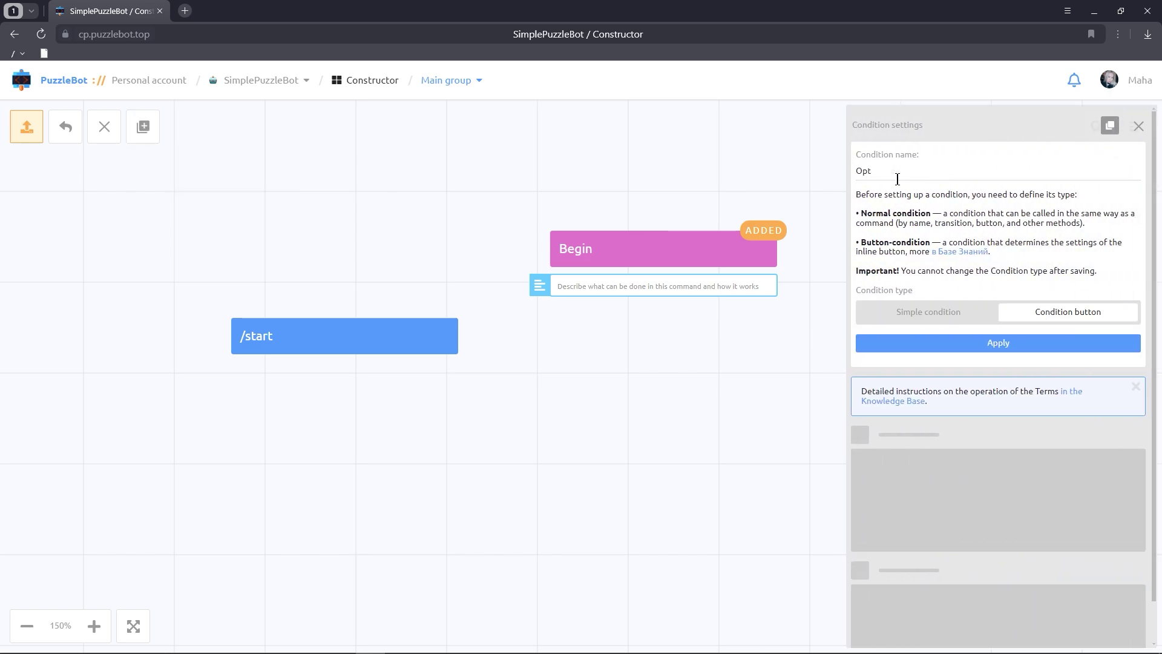
{"action": "type", "text": "ion 1"}
{"action": "left_click", "coordinate": [915, 342]}
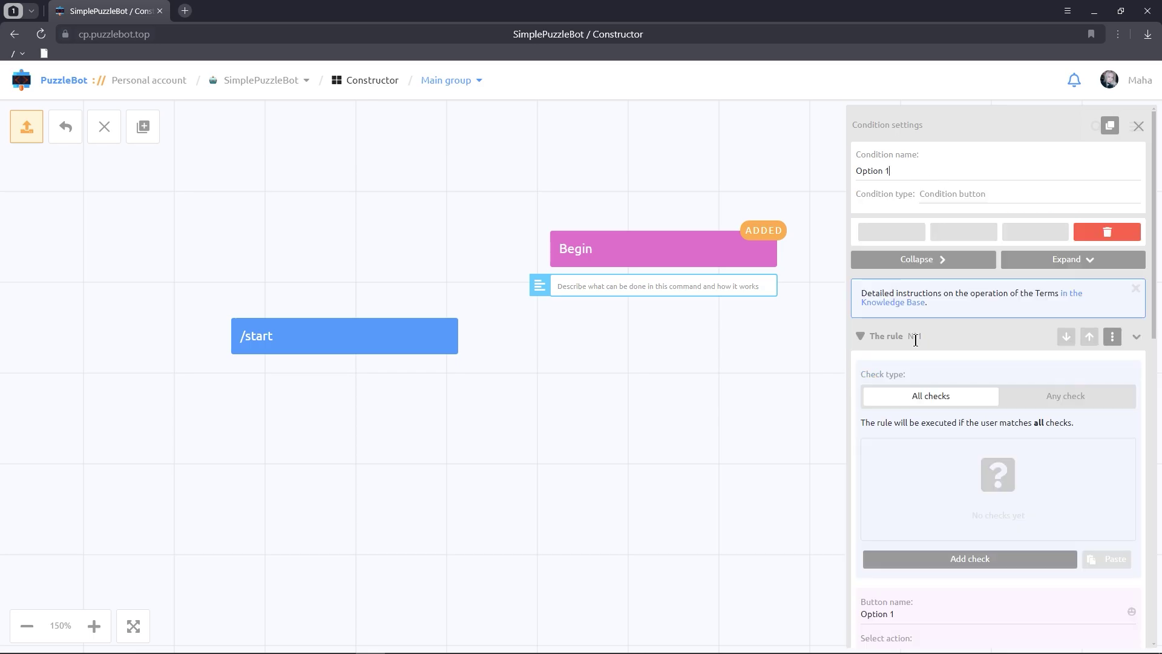
Add a variable-value check requiring icon_1 to equal the check-mark emoji.
{"action": "scroll", "coordinate": [923, 372], "scroll_direction": "down", "scroll_amount": 3}
{"action": "left_click", "coordinate": [926, 386]}
{"action": "scroll", "coordinate": [924, 386], "scroll_direction": "down", "scroll_amount": 8}
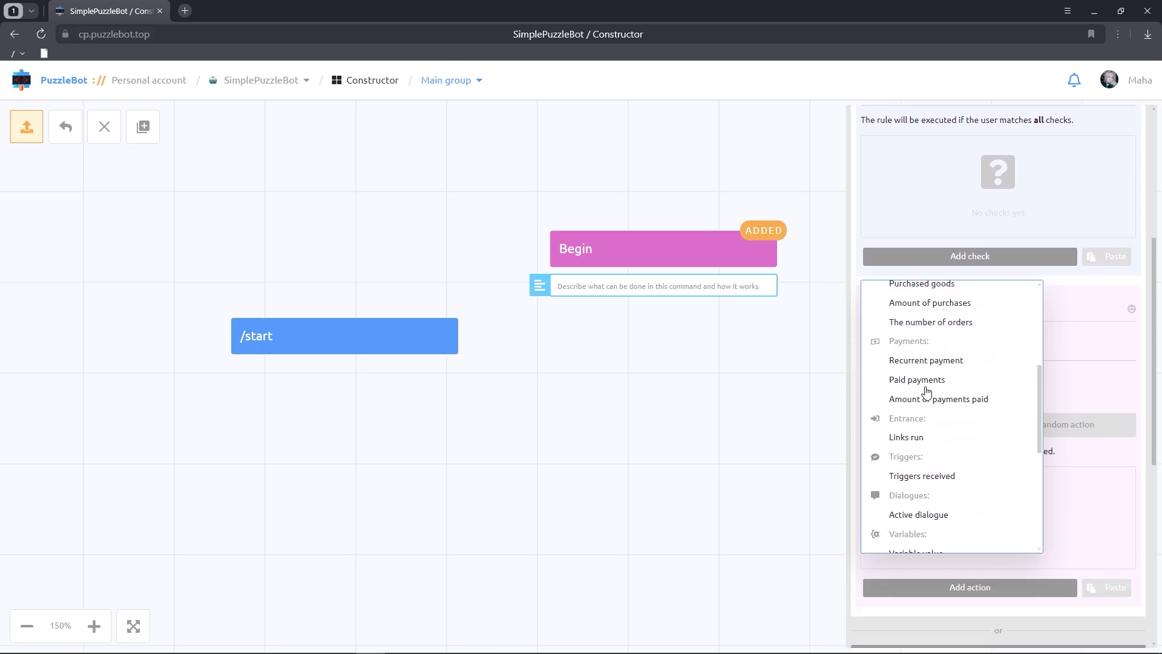
{"action": "scroll", "coordinate": [925, 388], "scroll_direction": "down", "scroll_amount": 1}
{"action": "scroll", "coordinate": [926, 392], "scroll_direction": "down", "scroll_amount": 1}
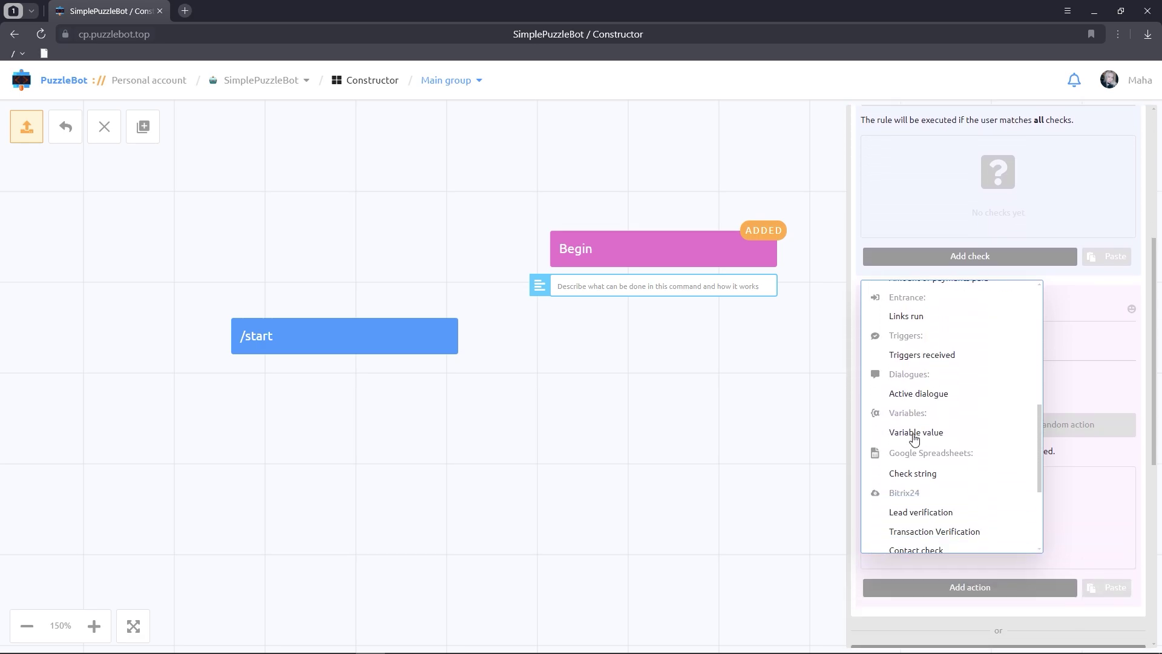
{"action": "left_click", "coordinate": [914, 432]}
{"action": "scroll", "coordinate": [936, 389], "scroll_direction": "up", "scroll_amount": 2}
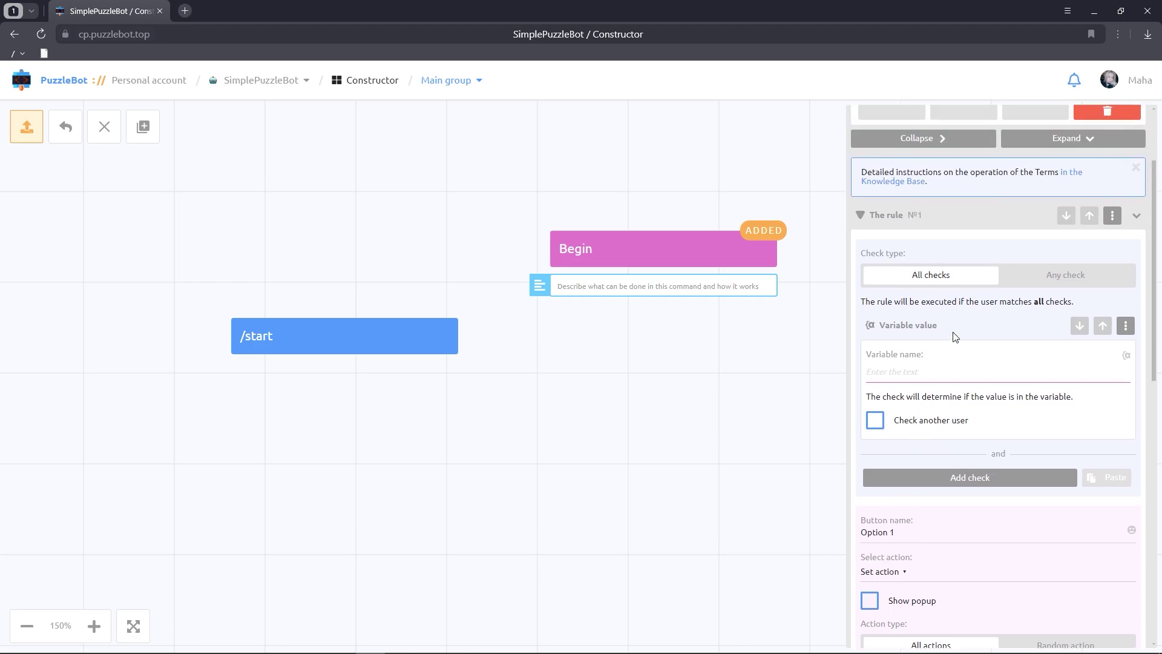
{"action": "left_click", "coordinate": [921, 375]}
{"action": "type", "text": "ic"}
{"action": "left_click", "coordinate": [901, 429]}
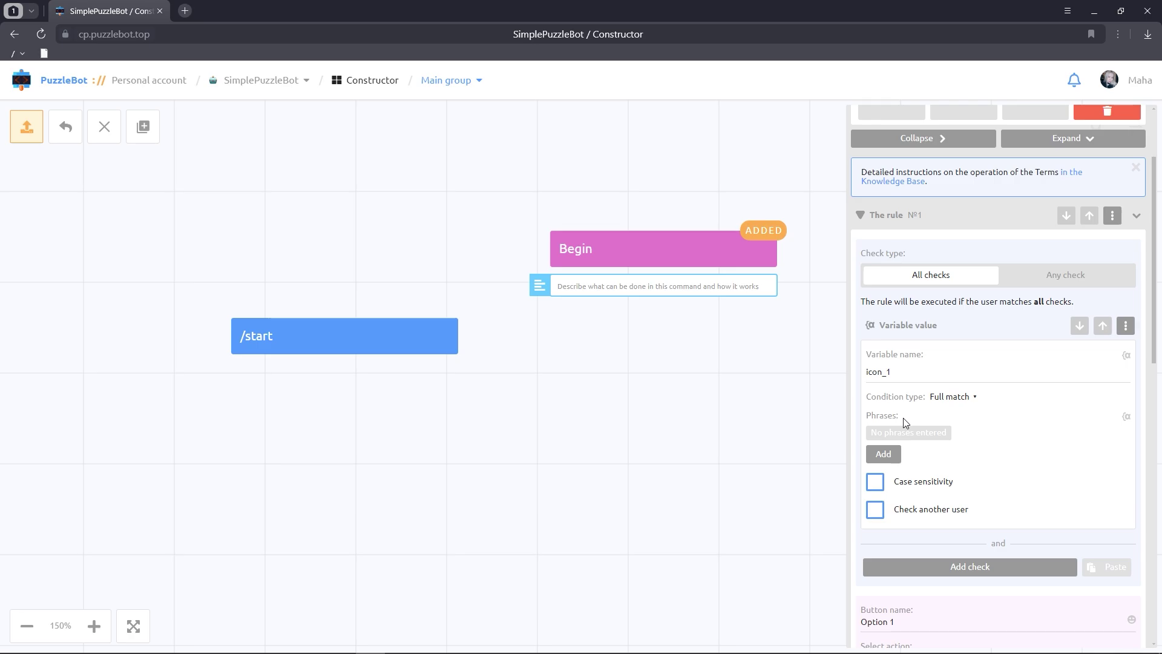
{"action": "left_click", "coordinate": [888, 454]}
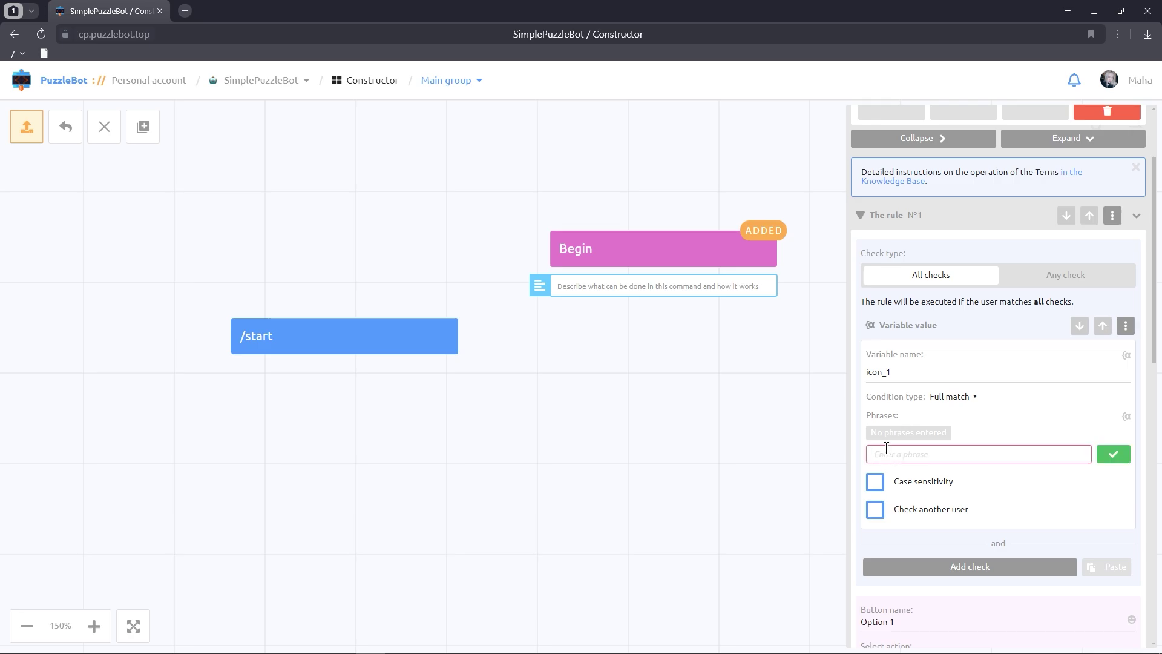
{"action": "type", "text": "☑"}
{"action": "left_click", "coordinate": [1112, 454]}
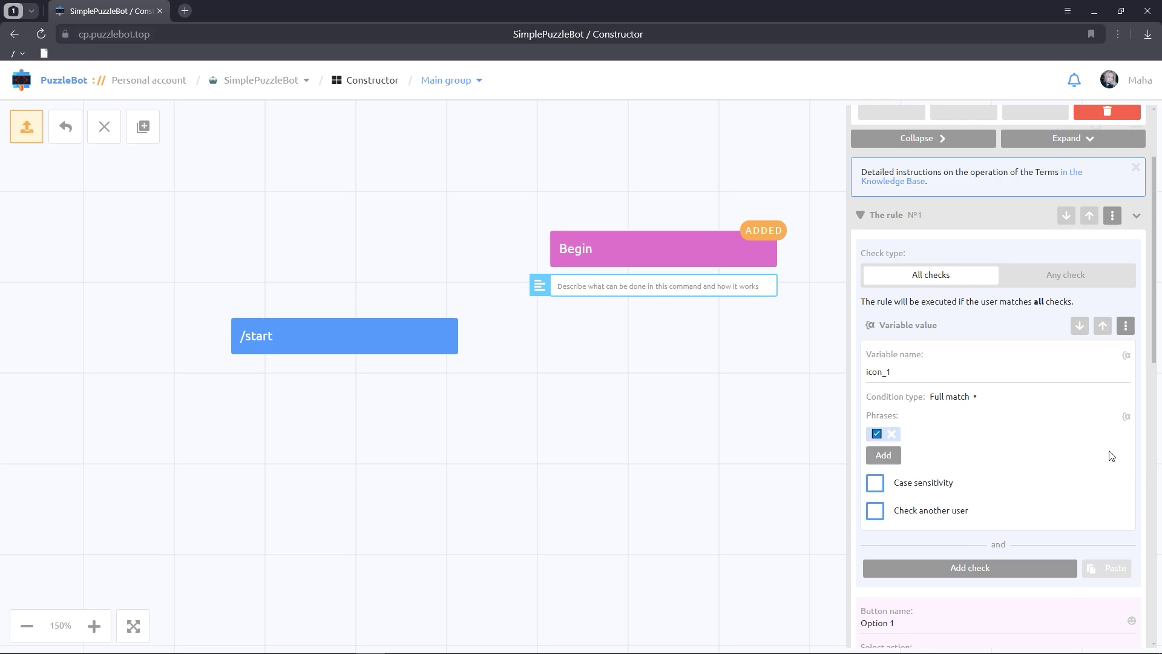
Prefix the Option 1 button label with {{icon_1}}.
{"action": "scroll", "coordinate": [1029, 451], "scroll_direction": "down", "scroll_amount": 3}
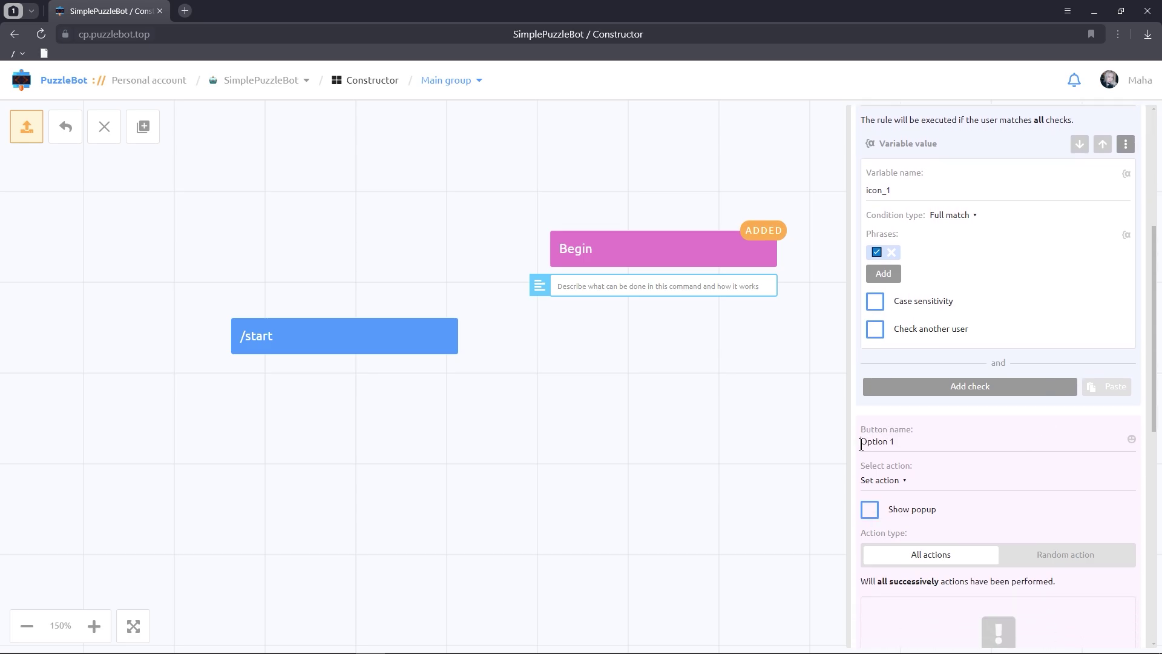
{"action": "left_click", "coordinate": [860, 443]}
{"action": "type", "text": "{{icon_1}}"}
Add an Edit variable action to Option 1 that sets icon_1 to the green check-mark emoji.
{"action": "scroll", "coordinate": [885, 460], "scroll_direction": "down", "scroll_amount": 4}
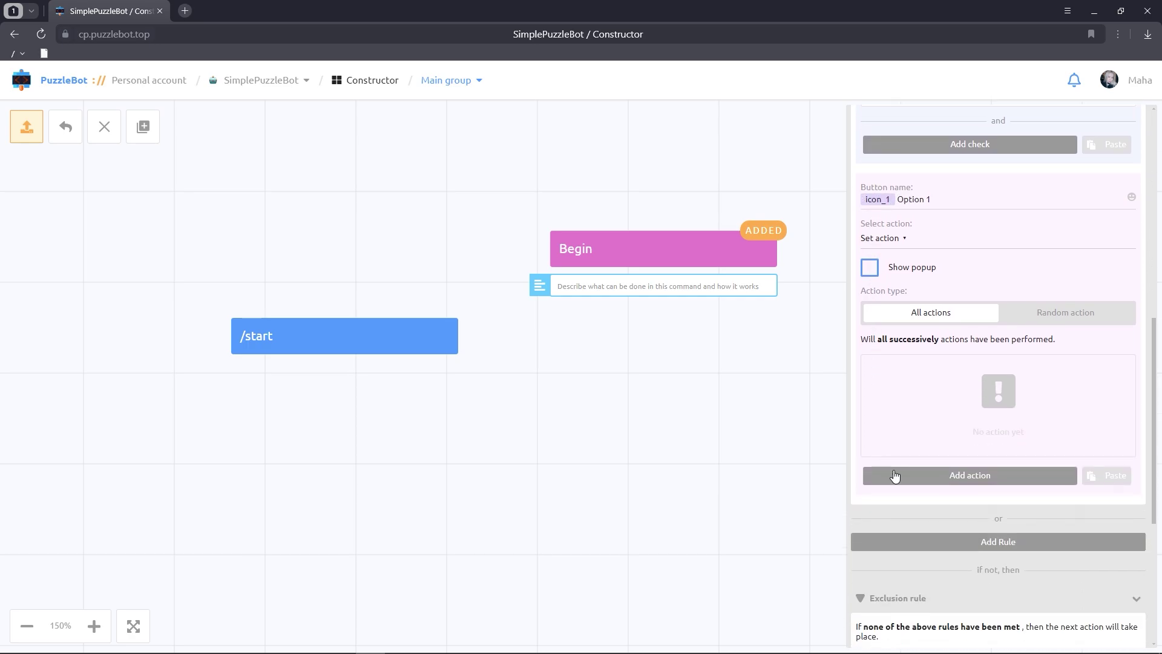
{"action": "left_click", "coordinate": [894, 477]}
{"action": "scroll", "coordinate": [914, 448], "scroll_direction": "down", "scroll_amount": 5}
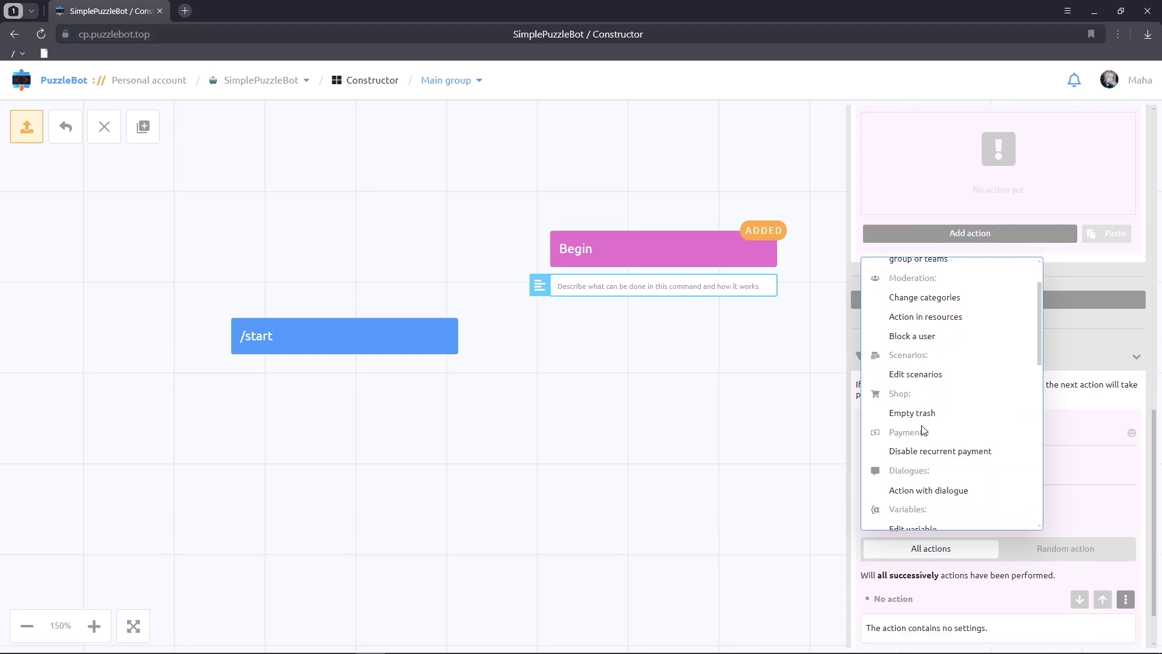
{"action": "scroll", "coordinate": [922, 430], "scroll_direction": "down", "scroll_amount": 3}
{"action": "left_click", "coordinate": [912, 410]}
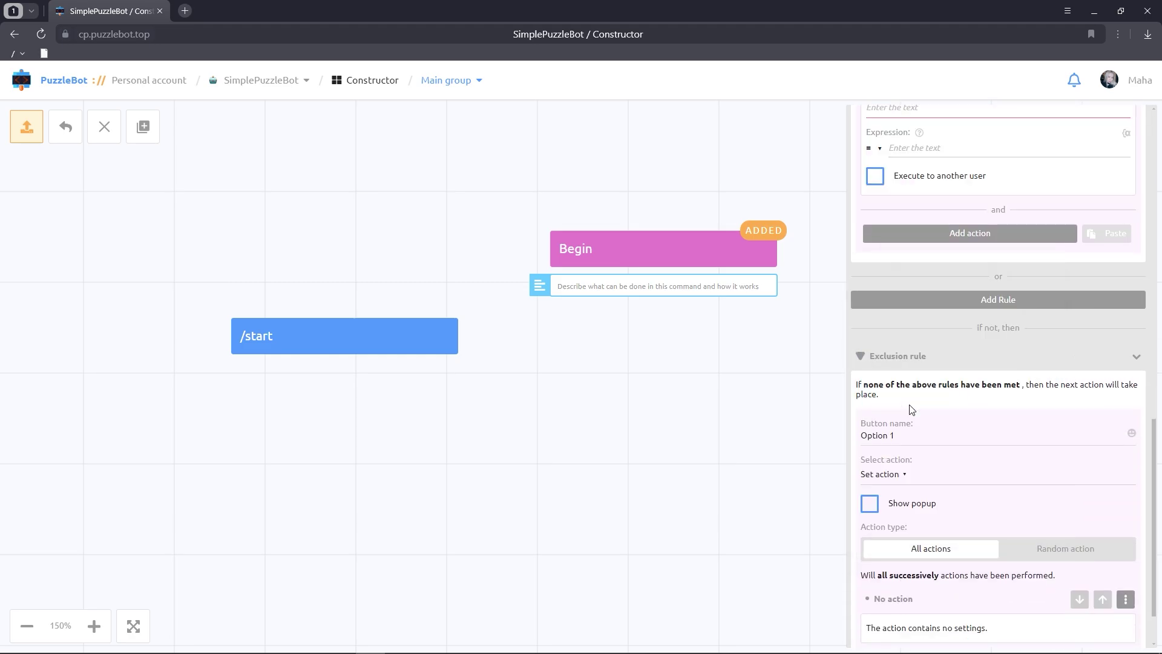
{"action": "scroll", "coordinate": [912, 409], "scroll_direction": "up", "scroll_amount": 4}
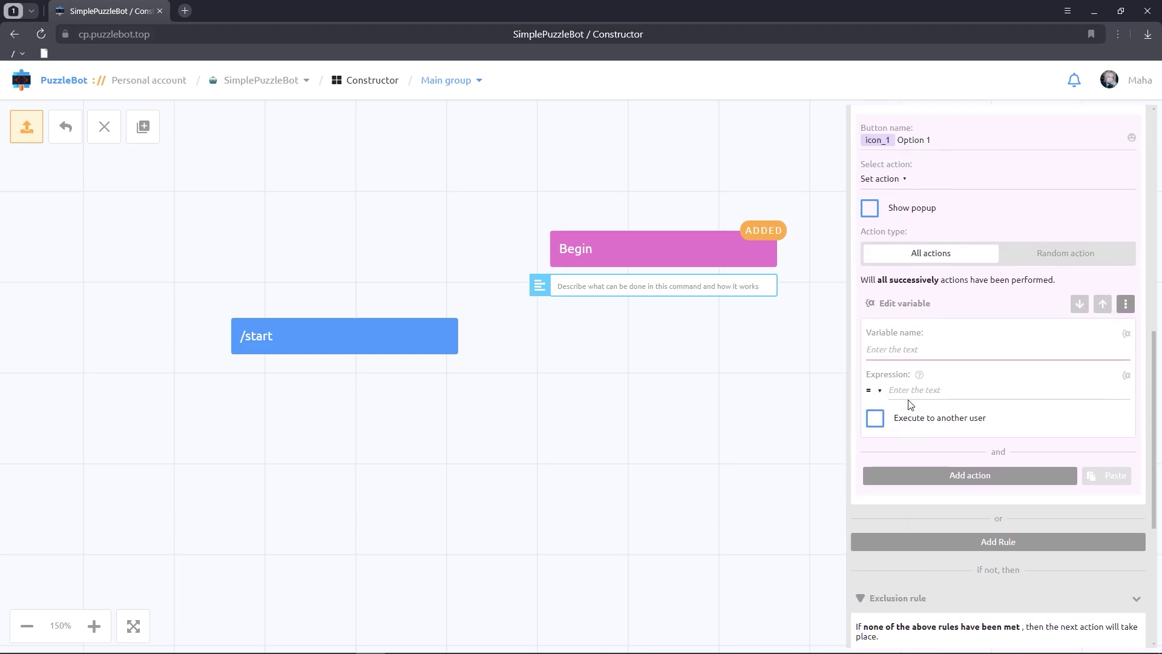
{"action": "left_click", "coordinate": [888, 348]}
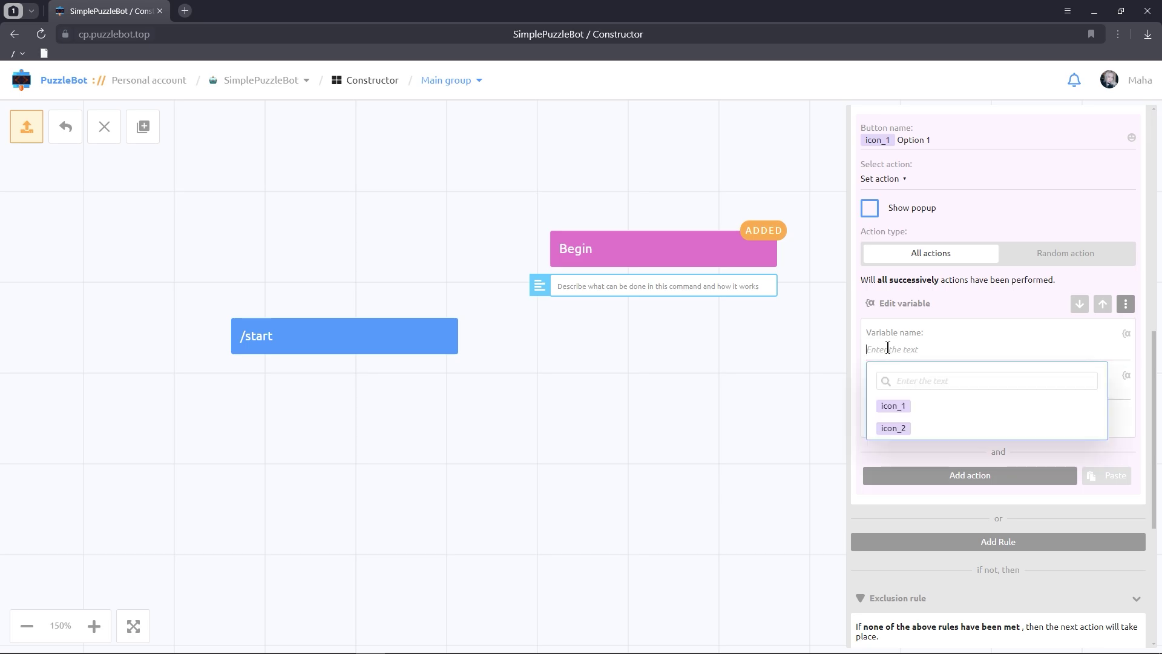
{"action": "left_click", "coordinate": [888, 407]}
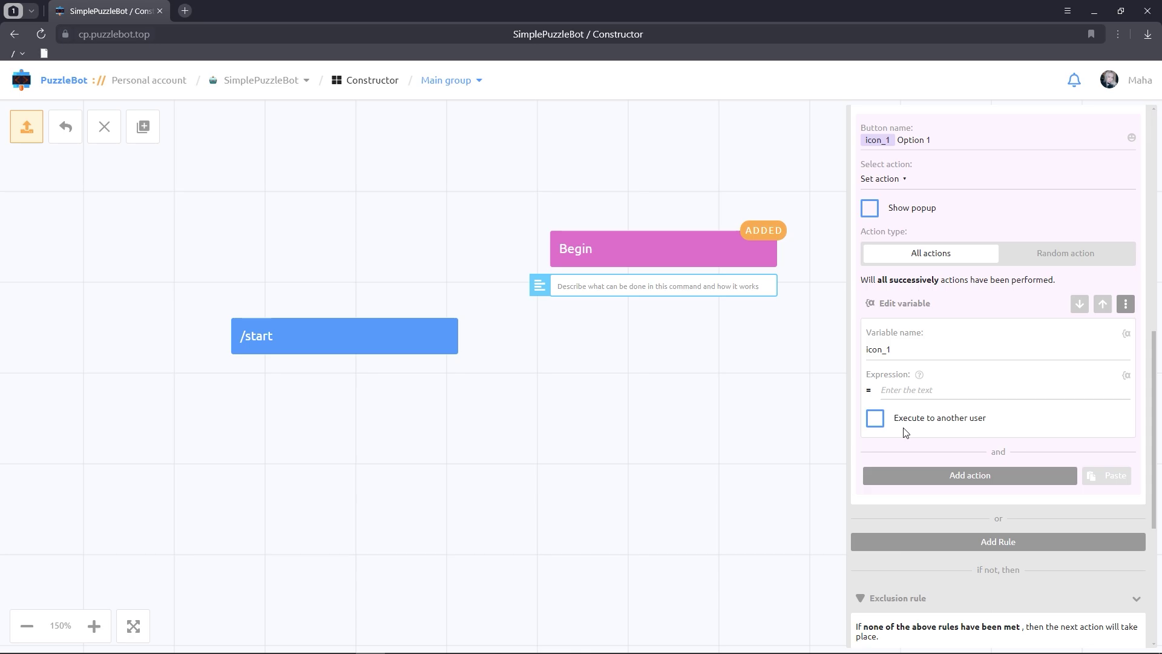
{"action": "left_click", "coordinate": [900, 393]}
{"action": "type", "text": "✅"}
Add a Send command action that reruns the Begin command.
{"action": "left_click", "coordinate": [911, 477]}
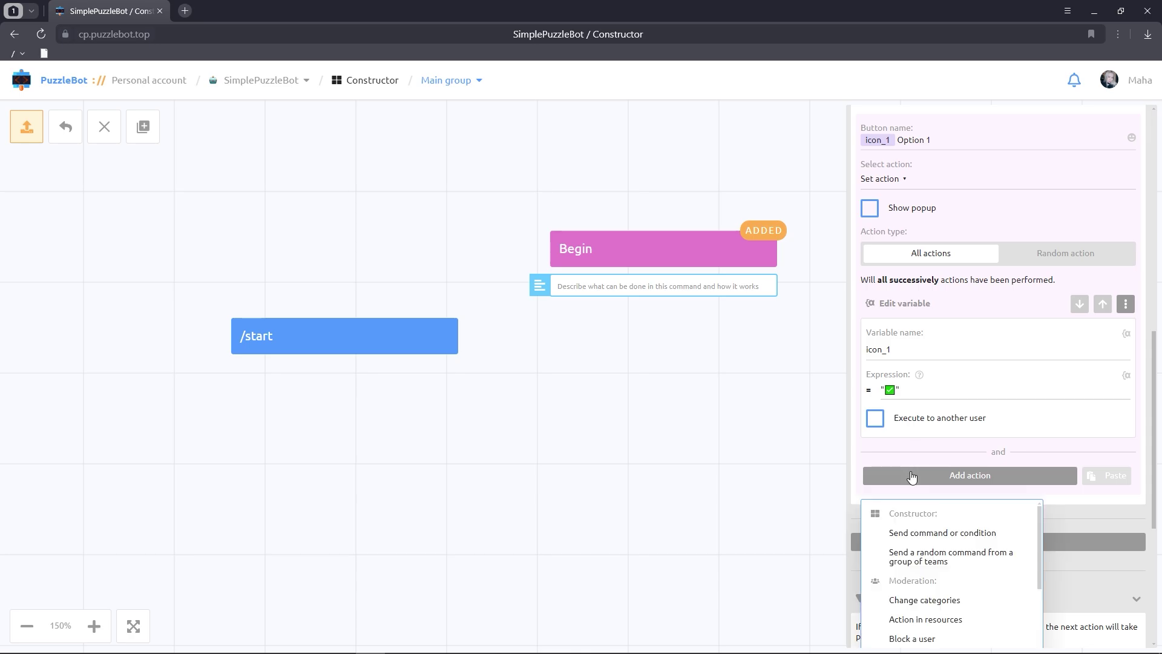
{"action": "left_click", "coordinate": [908, 534]}
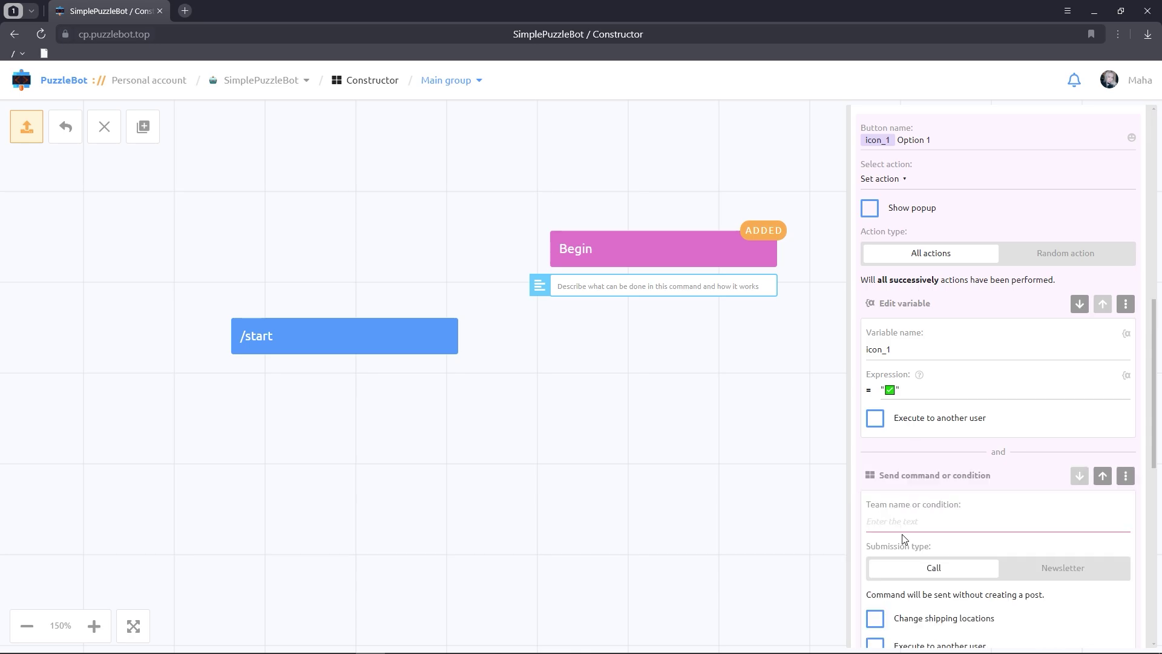
{"action": "scroll", "coordinate": [903, 539], "scroll_direction": "down", "scroll_amount": 2}
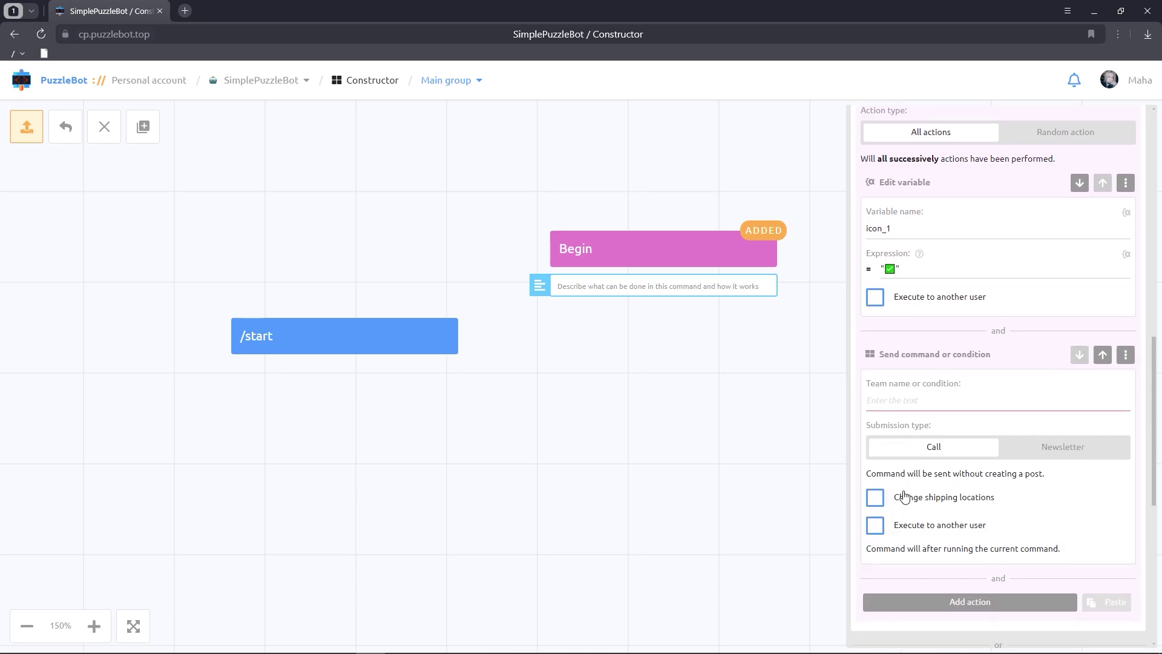
{"action": "left_click", "coordinate": [916, 401]}
{"action": "type", "text": "B"}
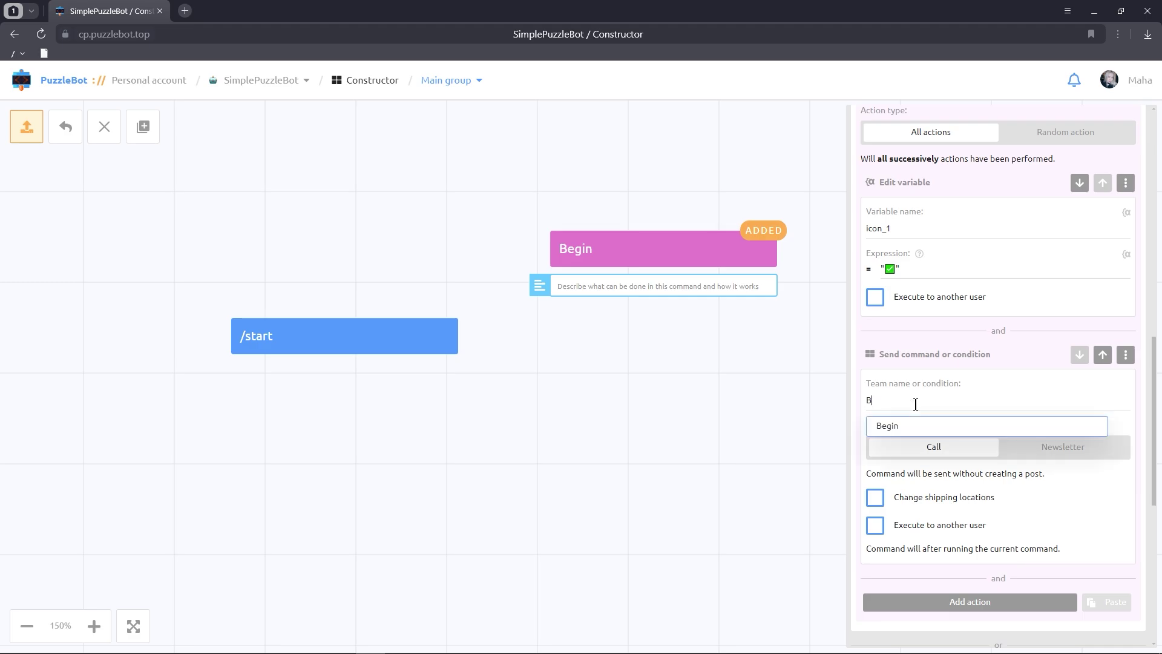
{"action": "left_click", "coordinate": [898, 427]}
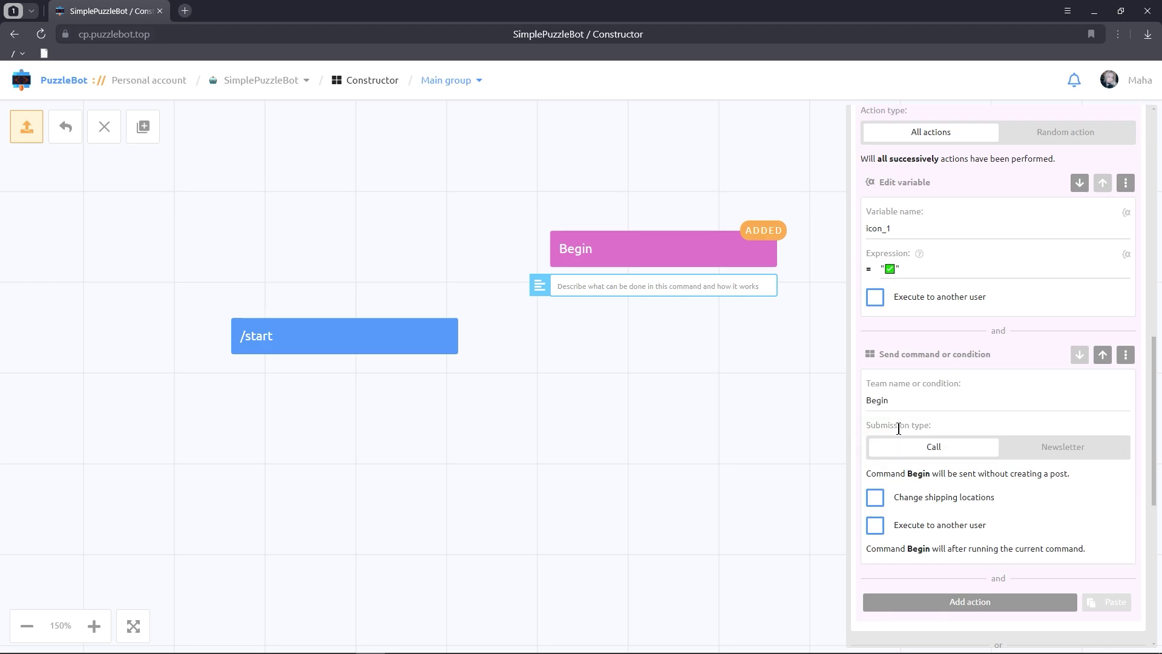
Prefix the exclusion-rule Option 1 label with {{icon_1}} and delete the empty placeholder action.
{"action": "scroll", "coordinate": [899, 429], "scroll_direction": "down", "scroll_amount": 7}
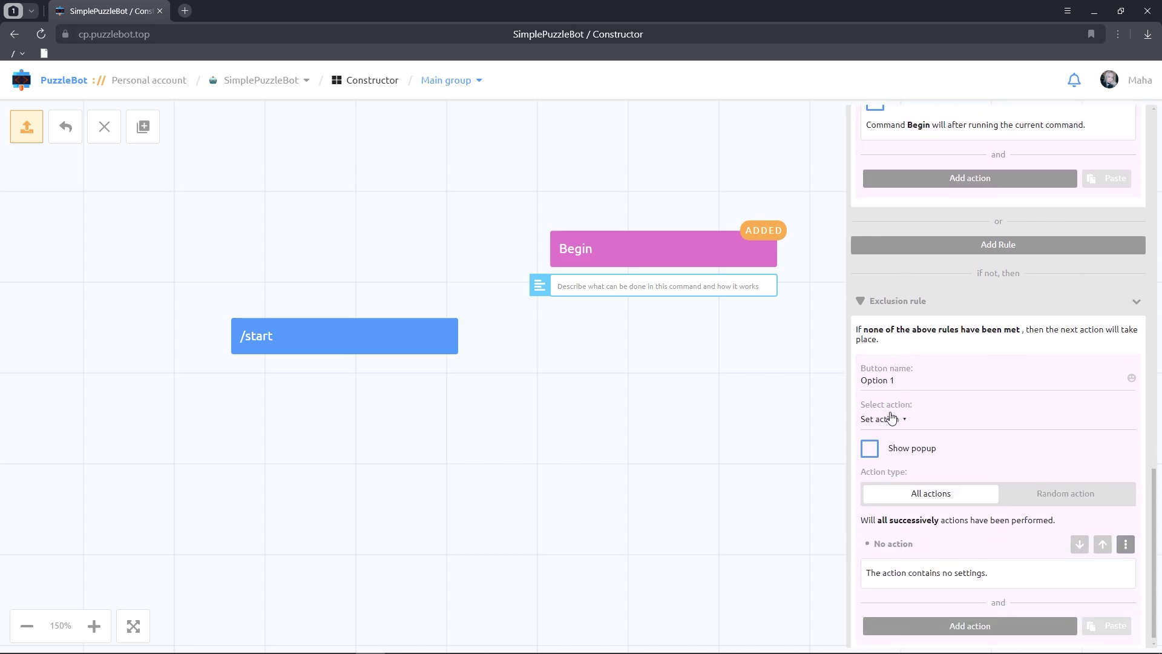
{"action": "left_click", "coordinate": [859, 383]}
{"action": "type", "text": "{{icon_1}}"}
{"action": "scroll", "coordinate": [928, 407], "scroll_direction": "down", "scroll_amount": 1}
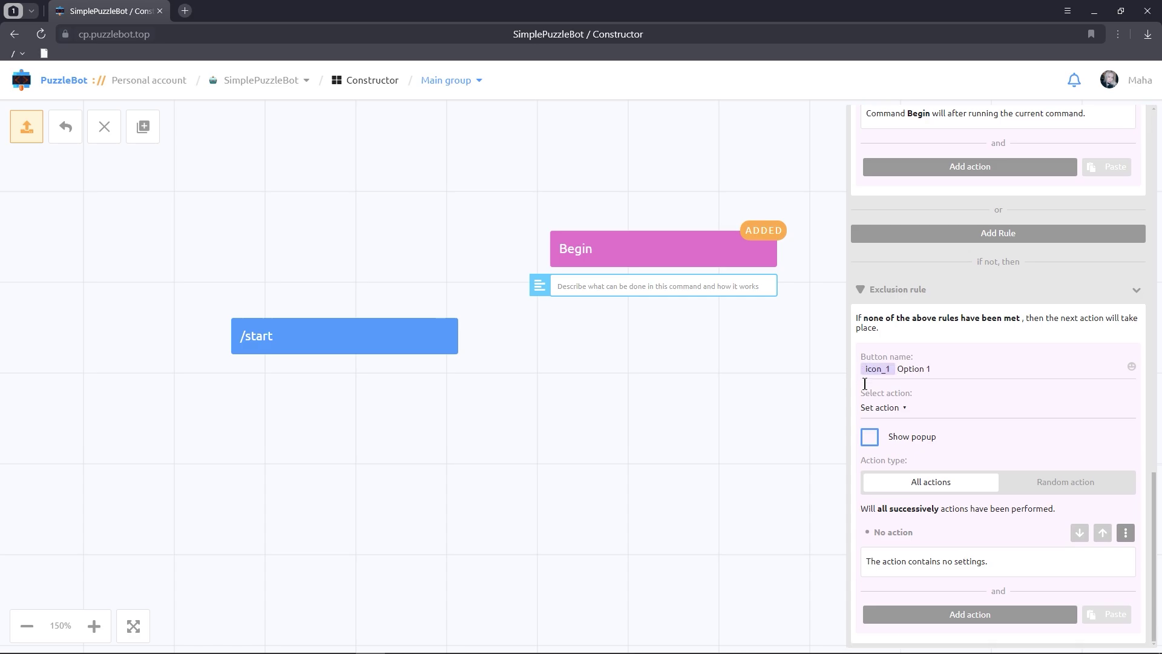
{"action": "left_click", "coordinate": [1125, 533]}
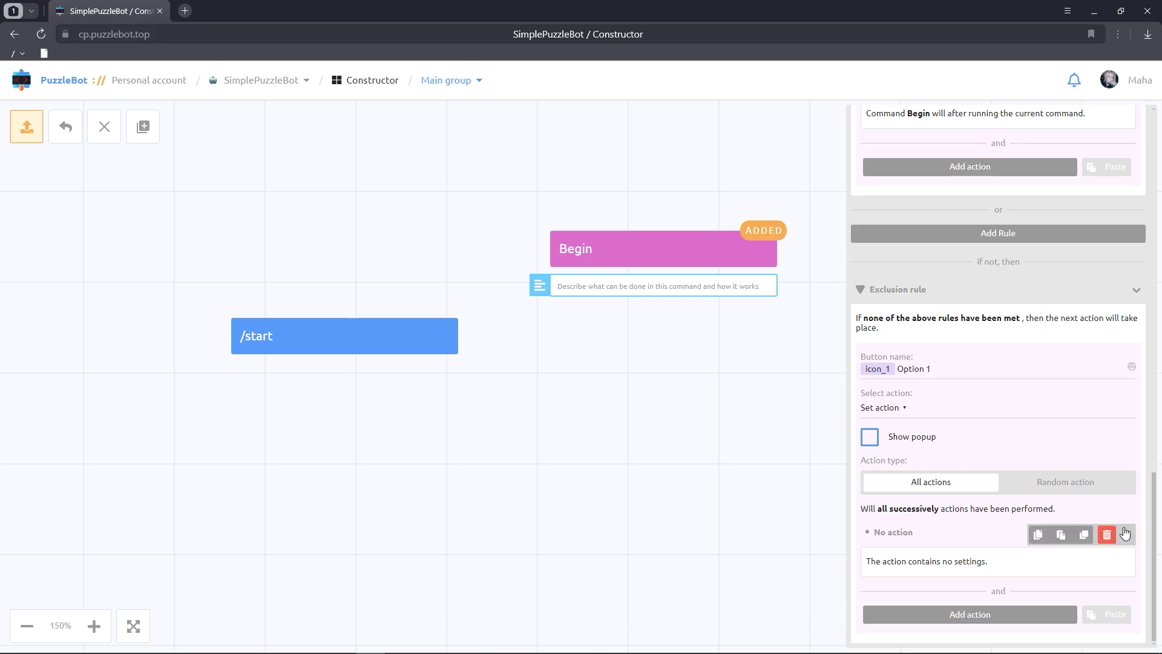
{"action": "left_click", "coordinate": [1107, 535]}
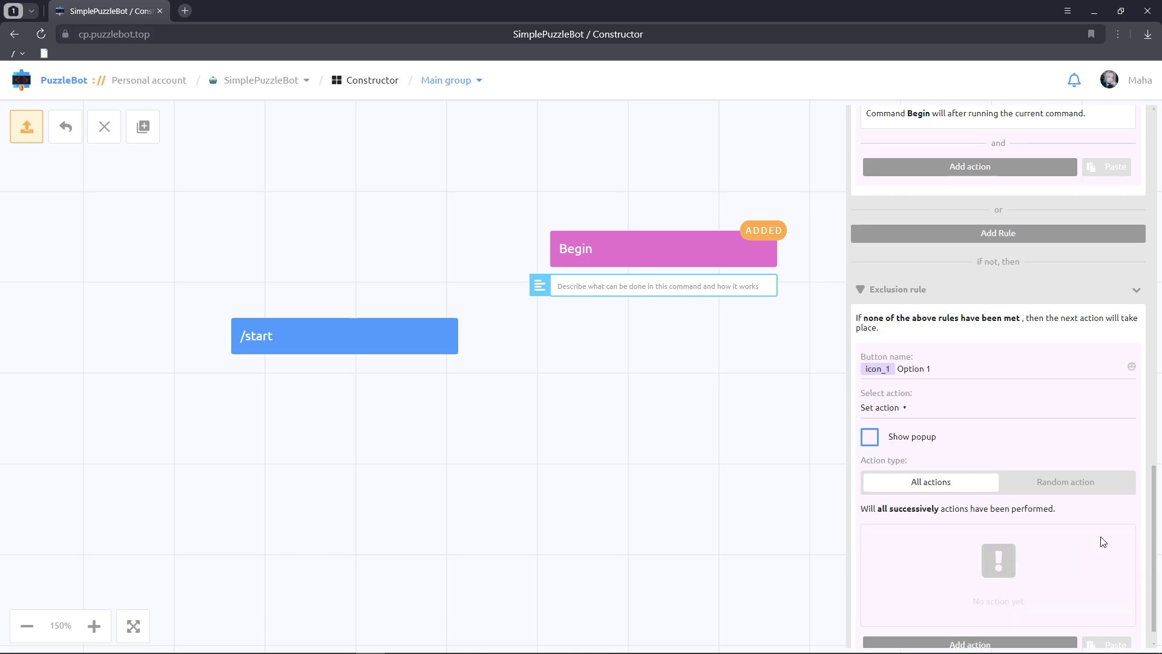
Add an Edit variable action setting icon_1 to the blue checkbox emoji ☑️.
{"action": "scroll", "coordinate": [1084, 539], "scroll_direction": "down", "scroll_amount": 1}
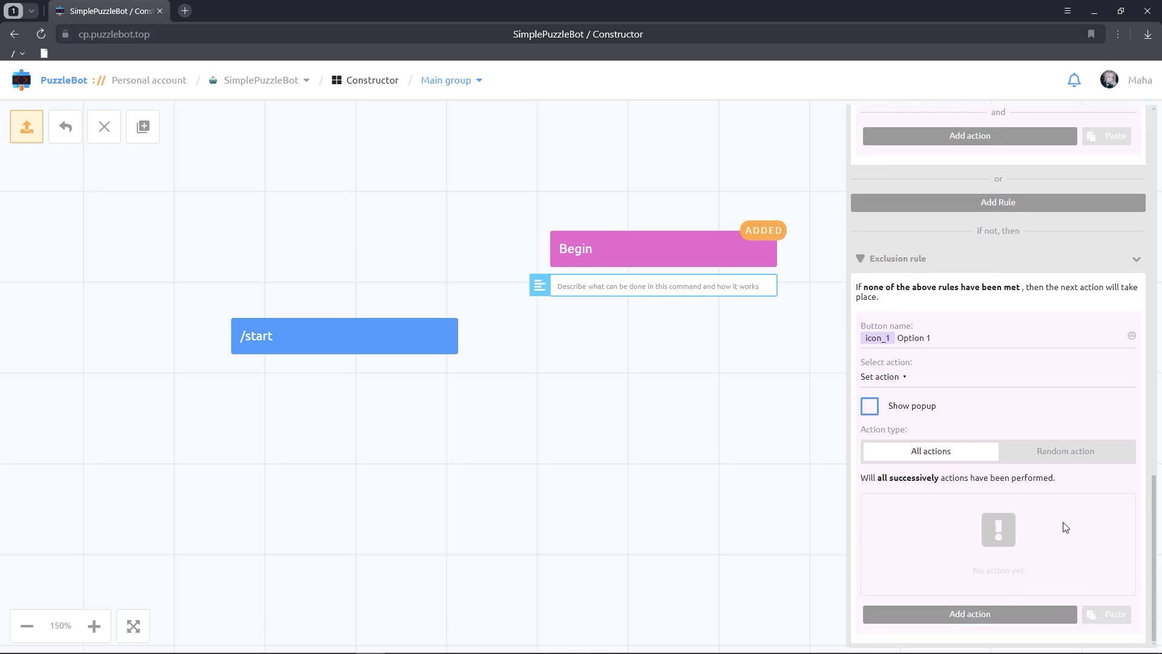
{"action": "left_click", "coordinate": [989, 616]}
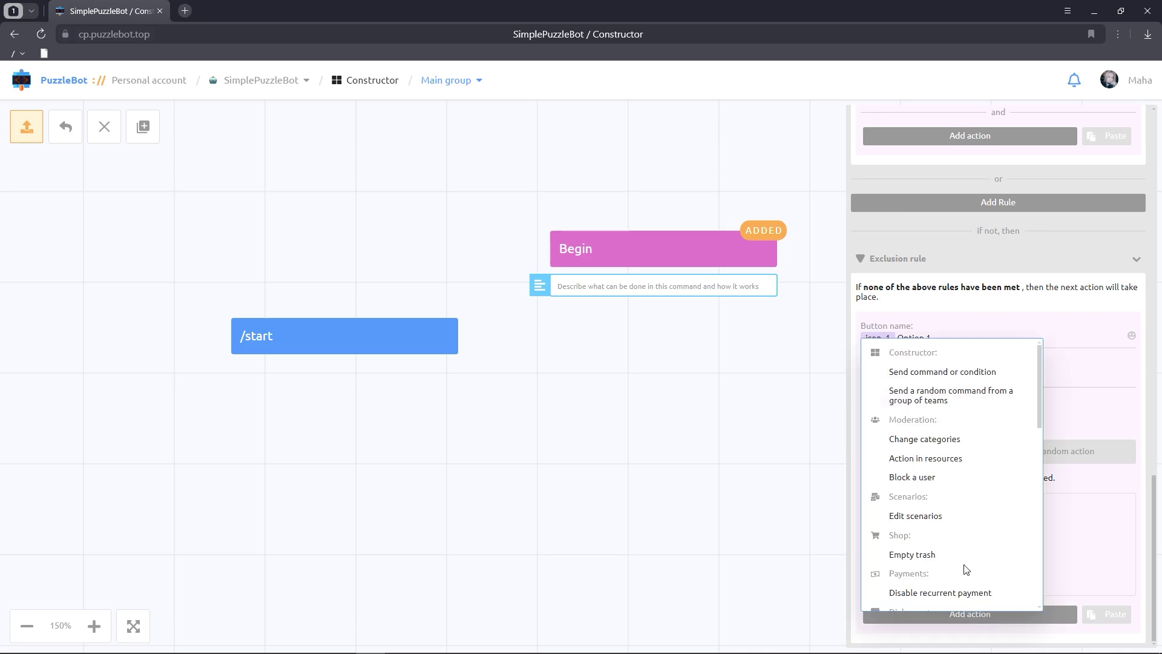
{"action": "scroll", "coordinate": [960, 555], "scroll_direction": "down", "scroll_amount": 3}
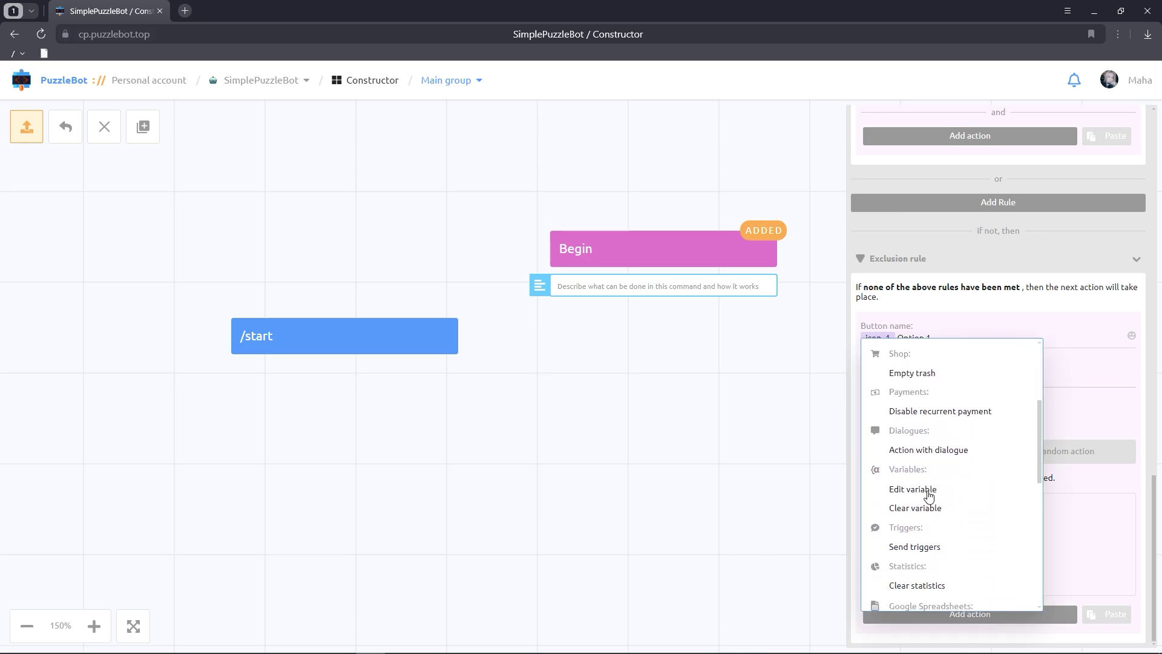
{"action": "left_click", "coordinate": [929, 490]}
{"action": "scroll", "coordinate": [931, 506], "scroll_direction": "down", "scroll_amount": 2}
{"action": "left_click", "coordinate": [925, 490]}
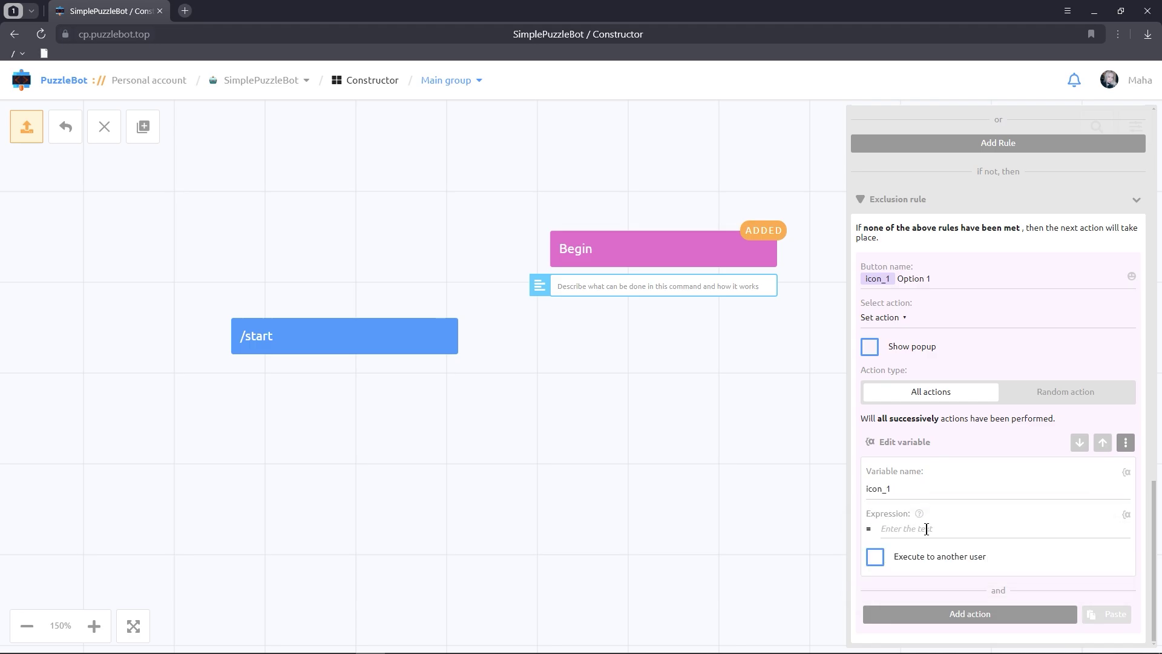
{"action": "left_click", "coordinate": [918, 528]}
{"action": "type", "text": "☑️"}
Add a Send command action that reruns Begin after the variable change.
{"action": "left_click", "coordinate": [918, 613]}
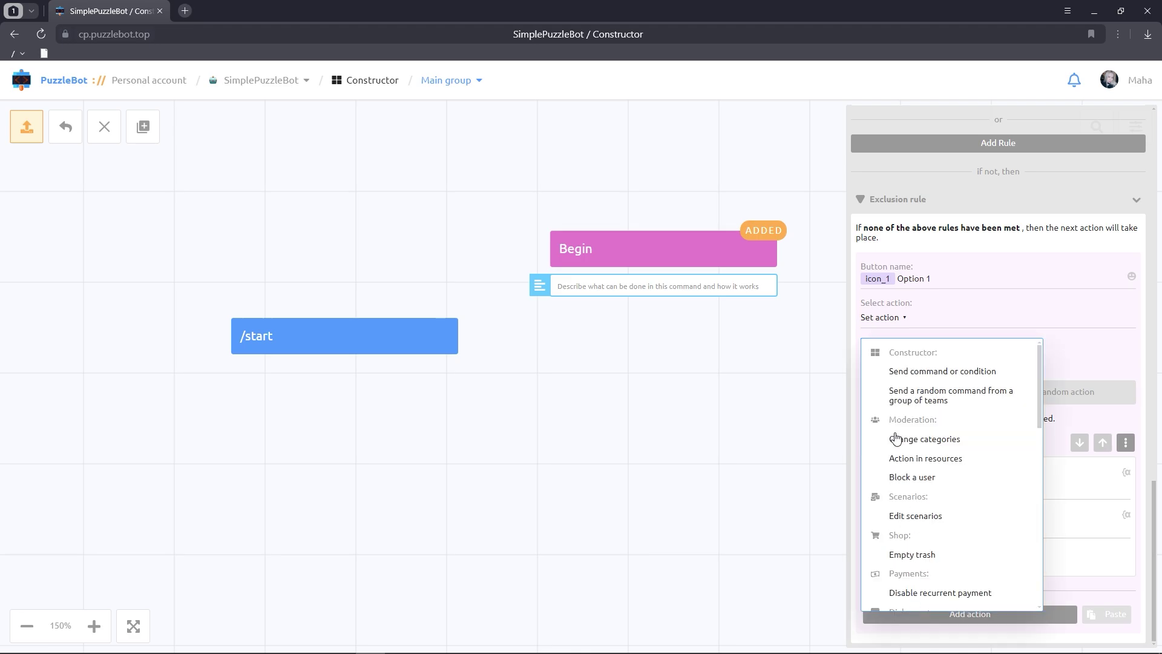
{"action": "left_click", "coordinate": [895, 370]}
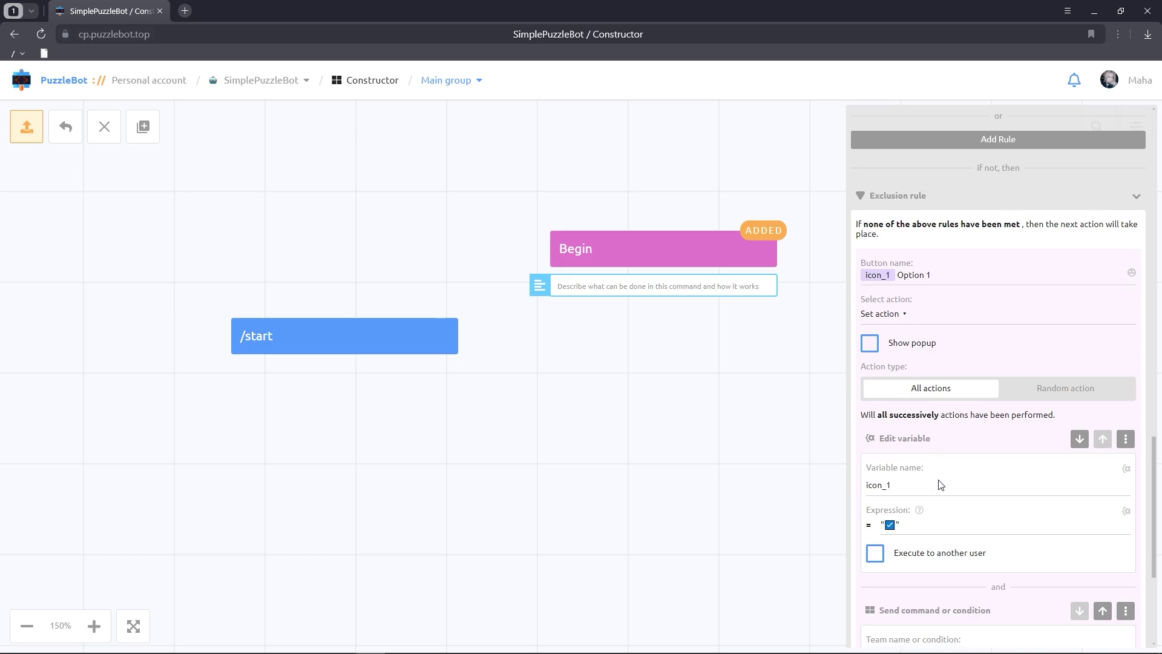
{"action": "scroll", "coordinate": [942, 482], "scroll_direction": "down", "scroll_amount": 4}
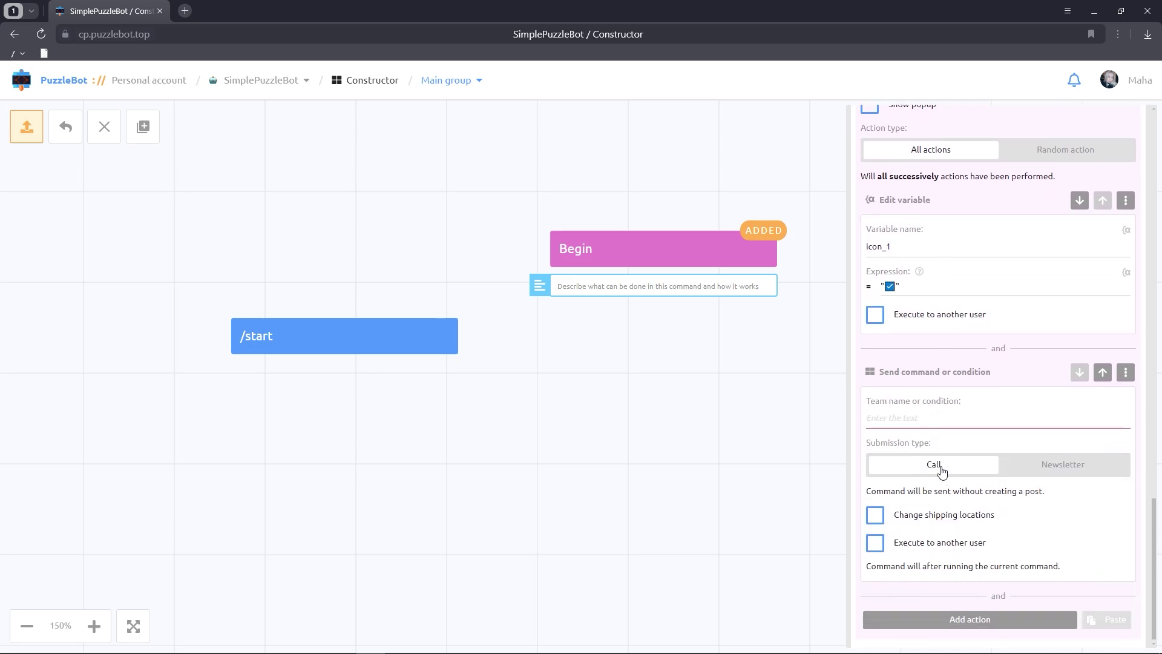
{"action": "left_click", "coordinate": [922, 421]}
{"action": "type", "text": "Be"}
{"action": "left_click", "coordinate": [904, 446]}
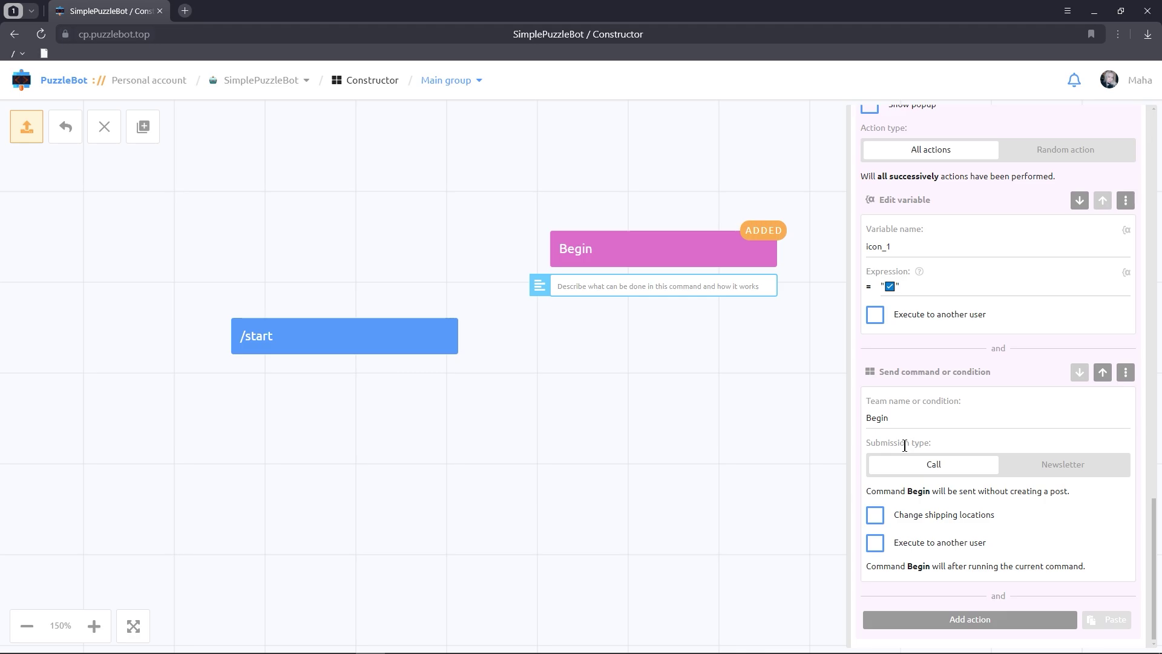
{"action": "scroll", "coordinate": [904, 445], "scroll_direction": "down", "scroll_amount": 10}
{"action": "scroll", "coordinate": [906, 445], "scroll_direction": "up", "scroll_amount": 10}
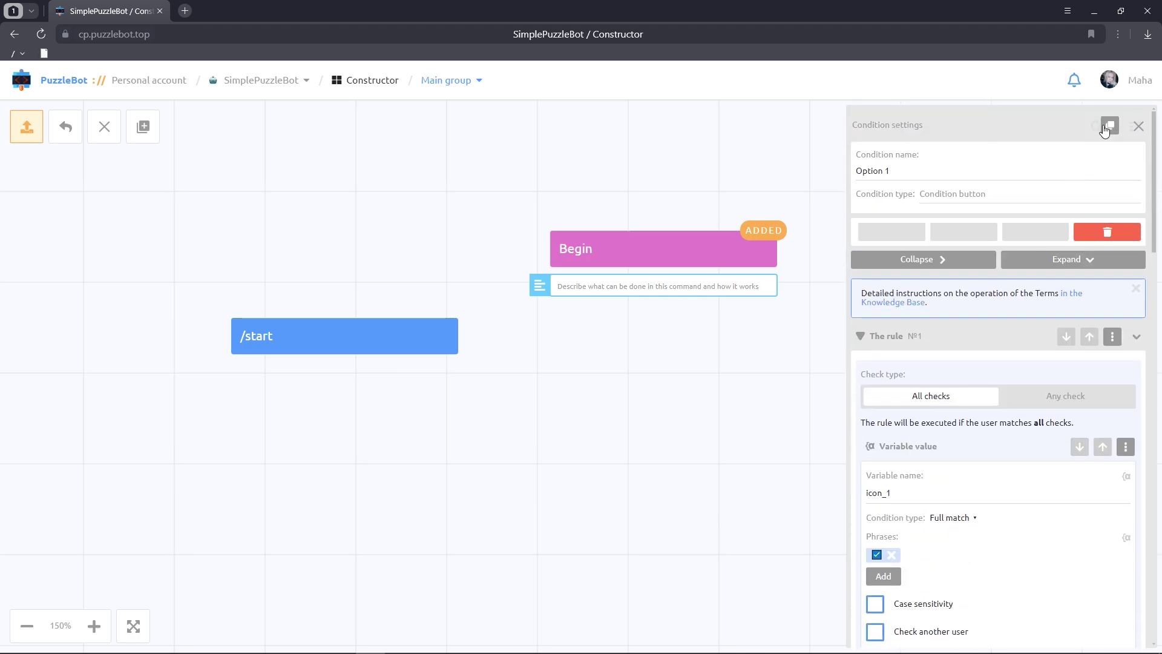
Duplicate the Option 1 condition as Option 2, checking the icon_2 variable.
{"action": "left_click", "coordinate": [1108, 127]}
{"action": "type", "text": "Option 2"}
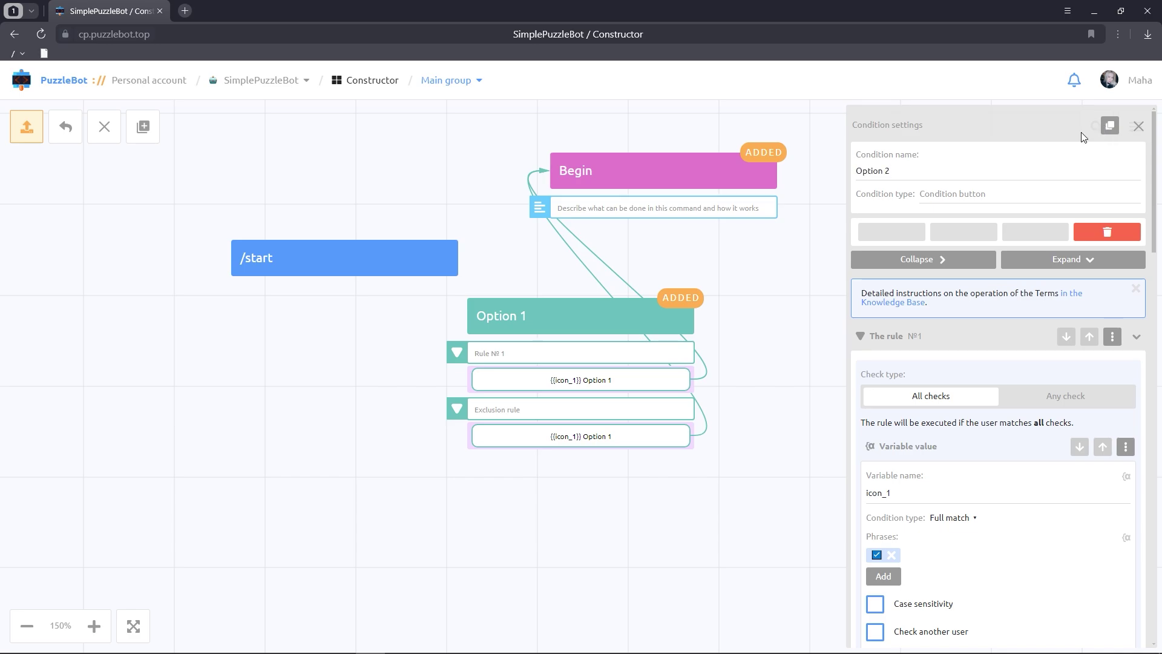
{"action": "scroll", "coordinate": [1084, 138], "scroll_direction": "down", "scroll_amount": 4}
{"action": "left_click", "coordinate": [935, 253]}
{"action": "key", "text": "BackSpace"}
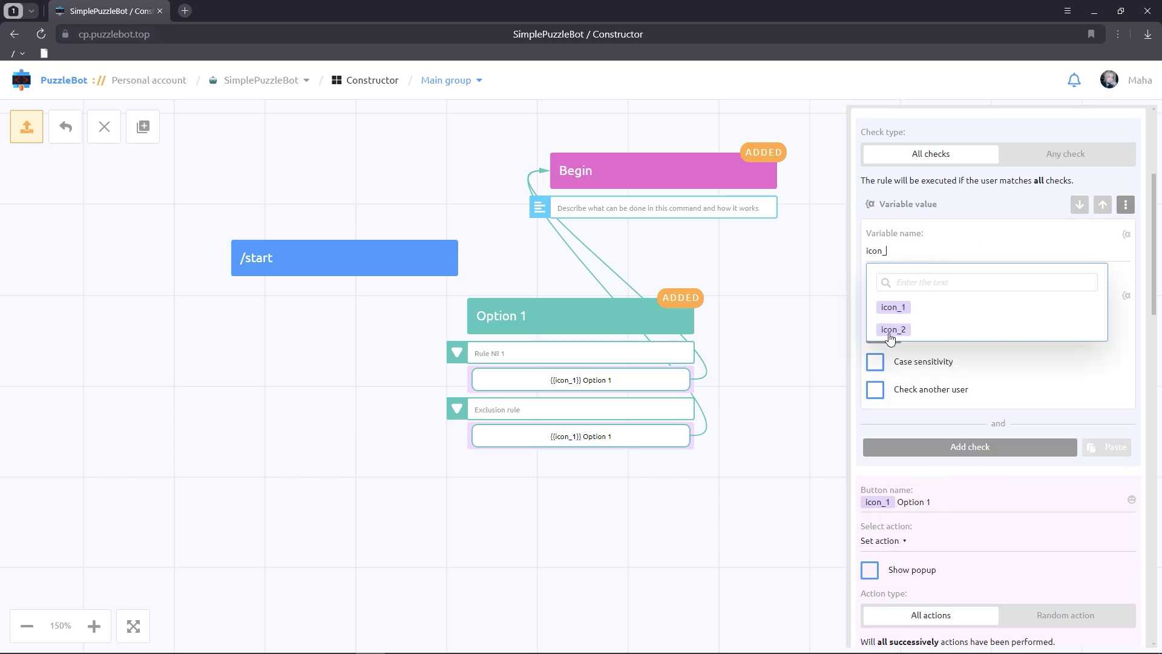
{"action": "left_click", "coordinate": [893, 329]}
Relabel the rule button '{{icon_2}} Option 2' and make it set icon_2 to the check-mark emoji.
{"action": "scroll", "coordinate": [901, 323], "scroll_direction": "down", "scroll_amount": 2}
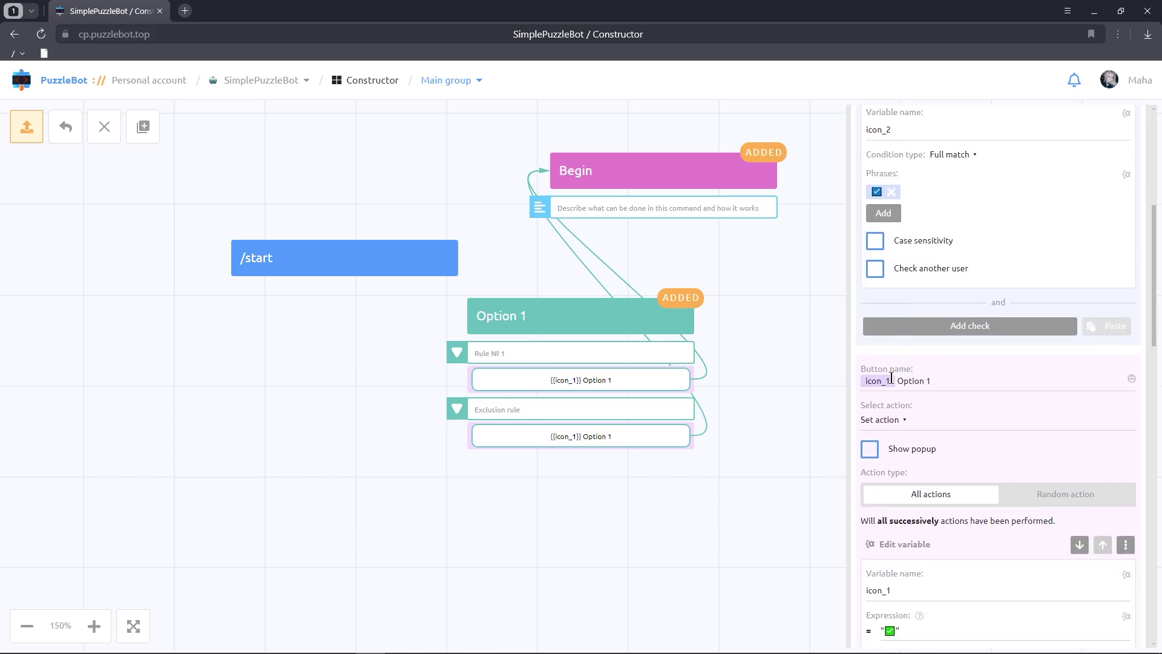
{"action": "left_click", "coordinate": [870, 381]}
{"action": "key", "text": "BackSpace"}
{"action": "type", "text": "{{icon_2}}"}
{"action": "double_click", "coordinate": [929, 381]}
{"action": "type", "text": "2"}
{"action": "scroll", "coordinate": [972, 379], "scroll_direction": "down", "scroll_amount": 3}
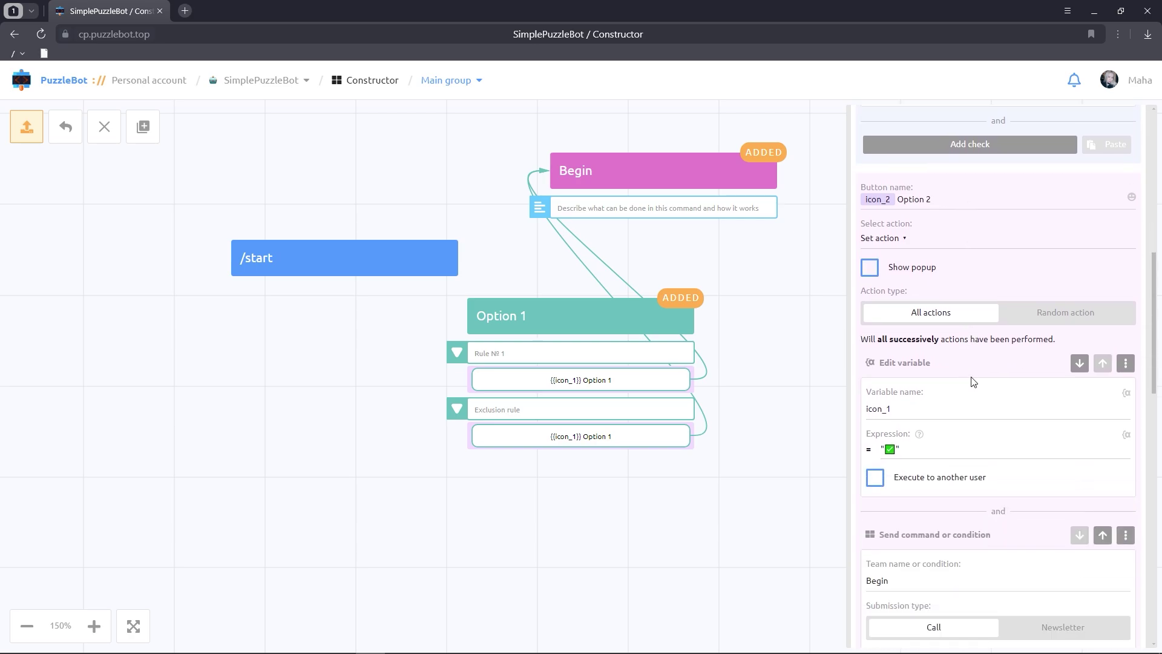
{"action": "left_click", "coordinate": [940, 410]}
{"action": "left_click", "coordinate": [893, 487]}
{"action": "left_click", "coordinate": [923, 451]}
{"action": "type", "text": "✅"}
Relabel the exclusion button with {{icon_2}}, make it set icon_2 to the check mark, and save.
{"action": "scroll", "coordinate": [919, 449], "scroll_direction": "down", "scroll_amount": 12}
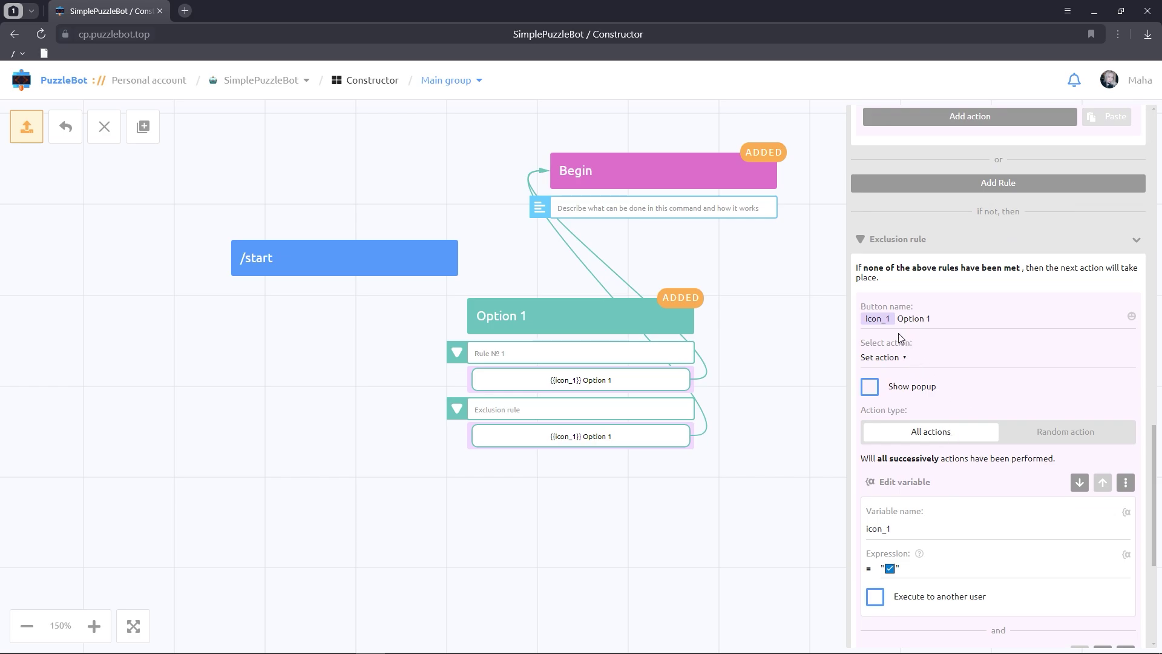
{"action": "left_click", "coordinate": [867, 319]}
{"action": "key", "text": "BackSpace"}
{"action": "type", "text": "{{icon_2"}
{"action": "type", "text": "}}"}
{"action": "type", "text": "2"}
{"action": "scroll", "coordinate": [932, 327], "scroll_direction": "down", "scroll_amount": 3}
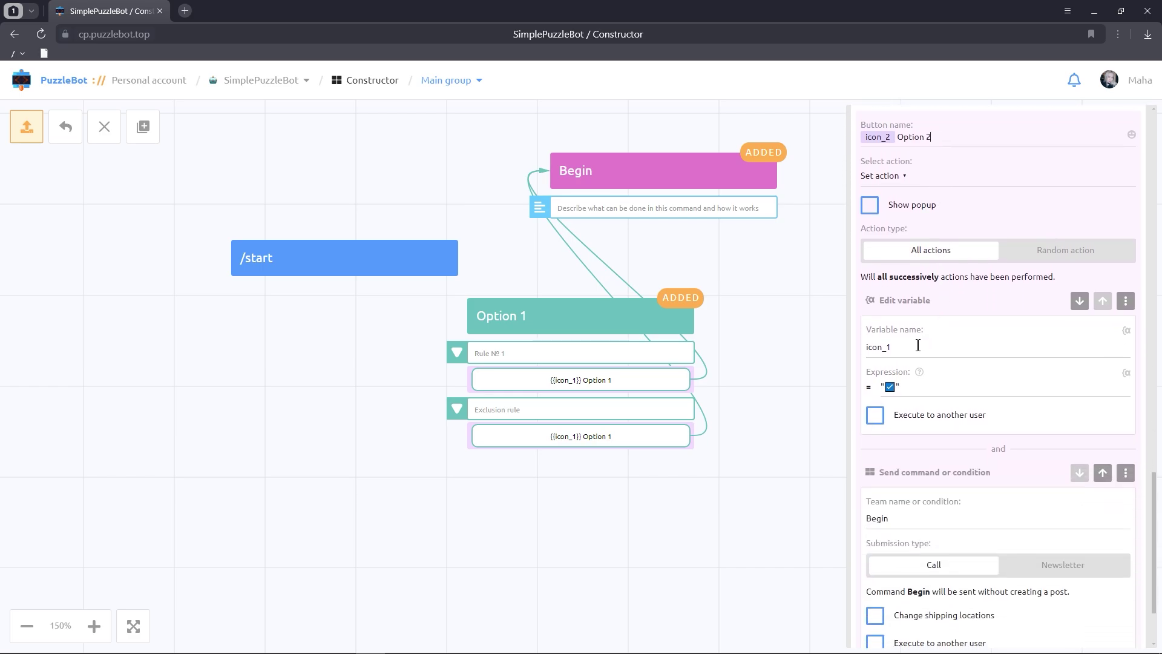
{"action": "left_click", "coordinate": [918, 345]}
{"action": "left_click", "coordinate": [894, 425]}
{"action": "left_click", "coordinate": [898, 390]}
{"action": "type", "text": "✅"}
{"action": "left_click", "coordinate": [793, 376]}
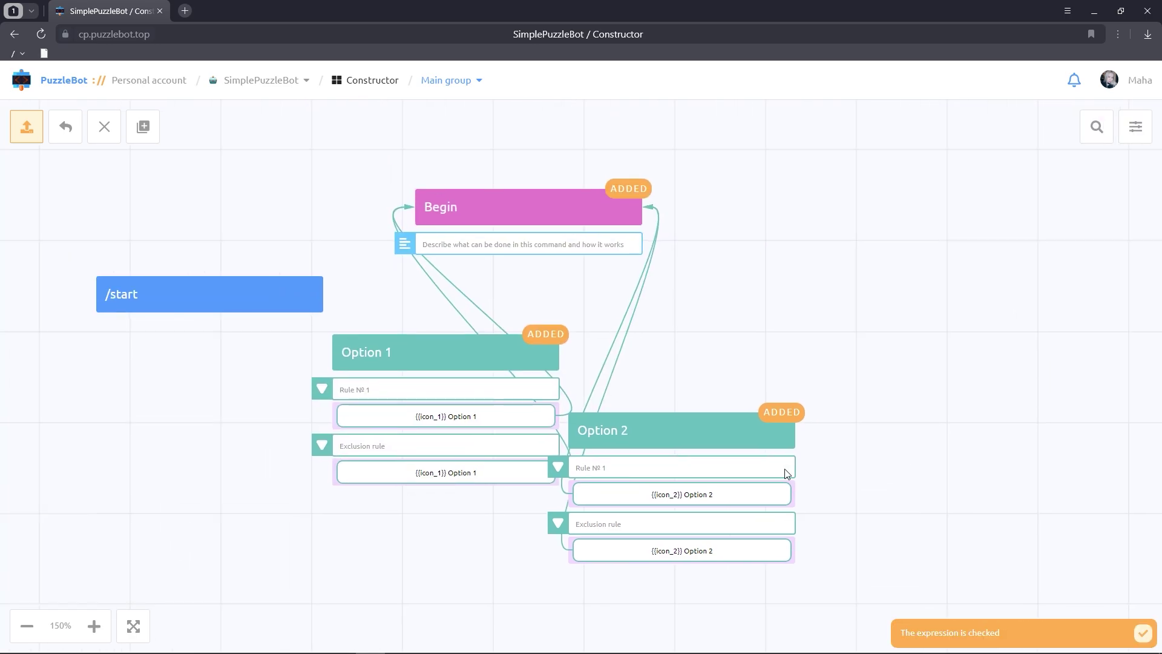
Add an Option 1 condition button to Begin's inline keyboard.
{"action": "left_click", "coordinate": [1143, 633]}
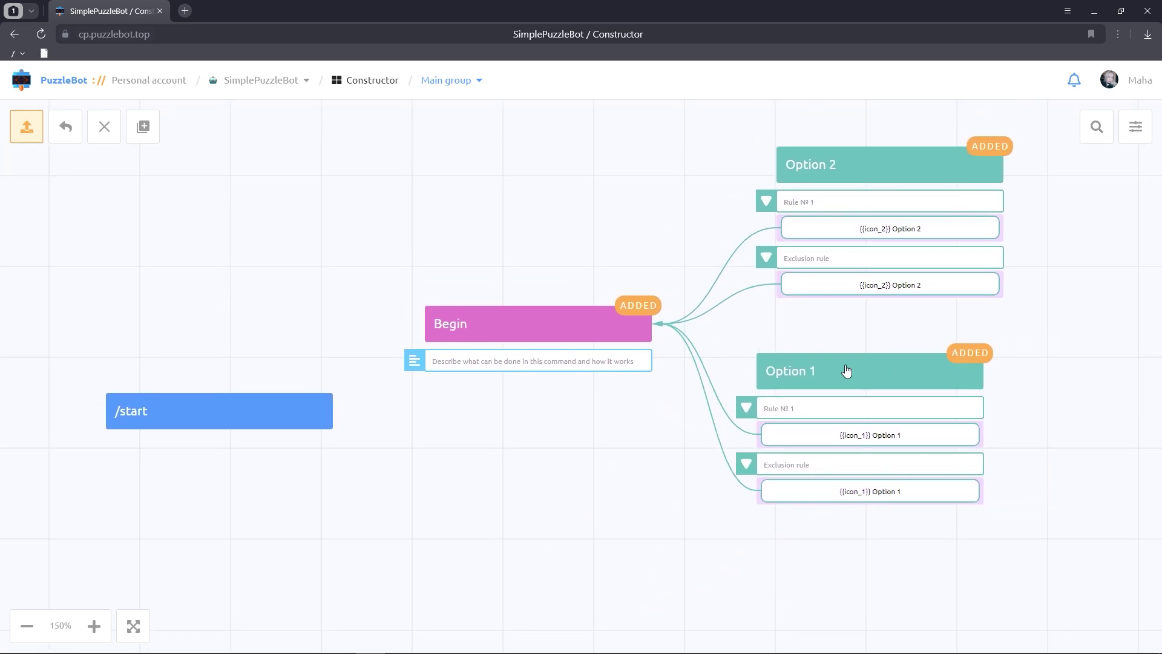
{"action": "left_click", "coordinate": [569, 331]}
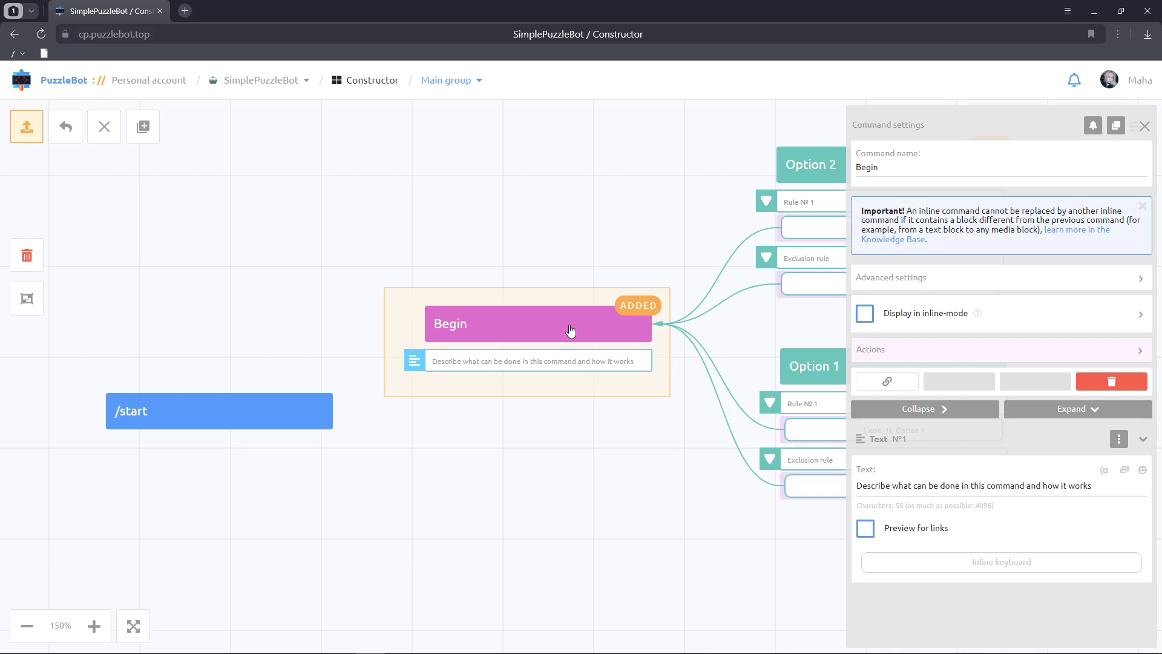
{"action": "left_click", "coordinate": [995, 567]}
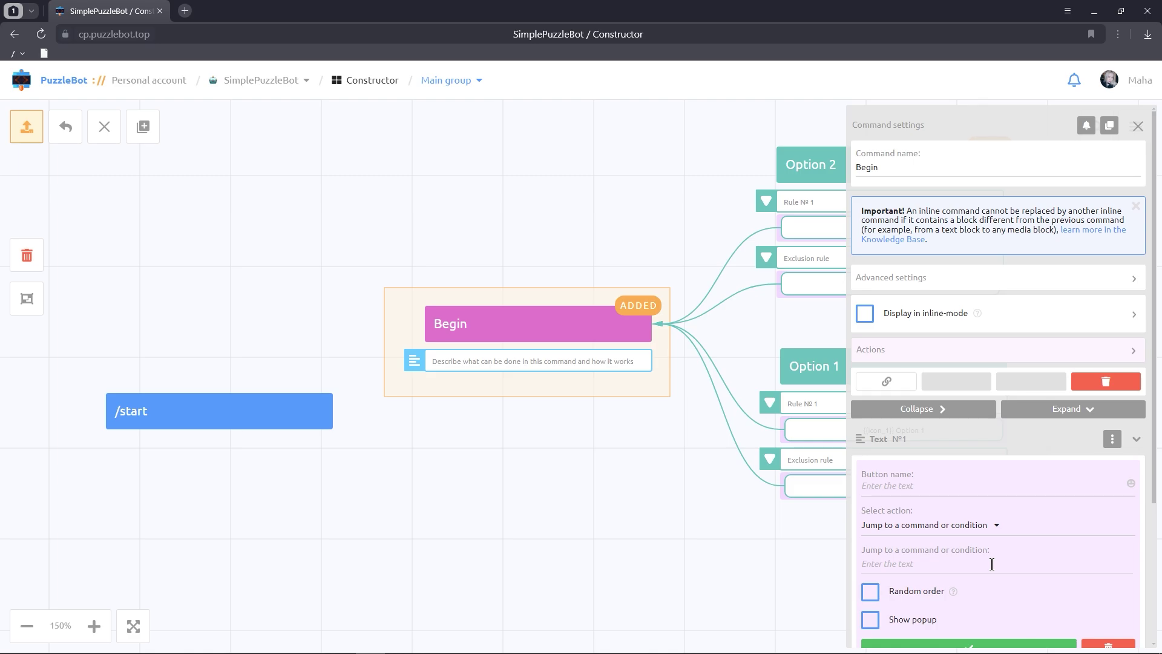
{"action": "scroll", "coordinate": [992, 564], "scroll_direction": "down", "scroll_amount": 3}
{"action": "left_click", "coordinate": [993, 343]}
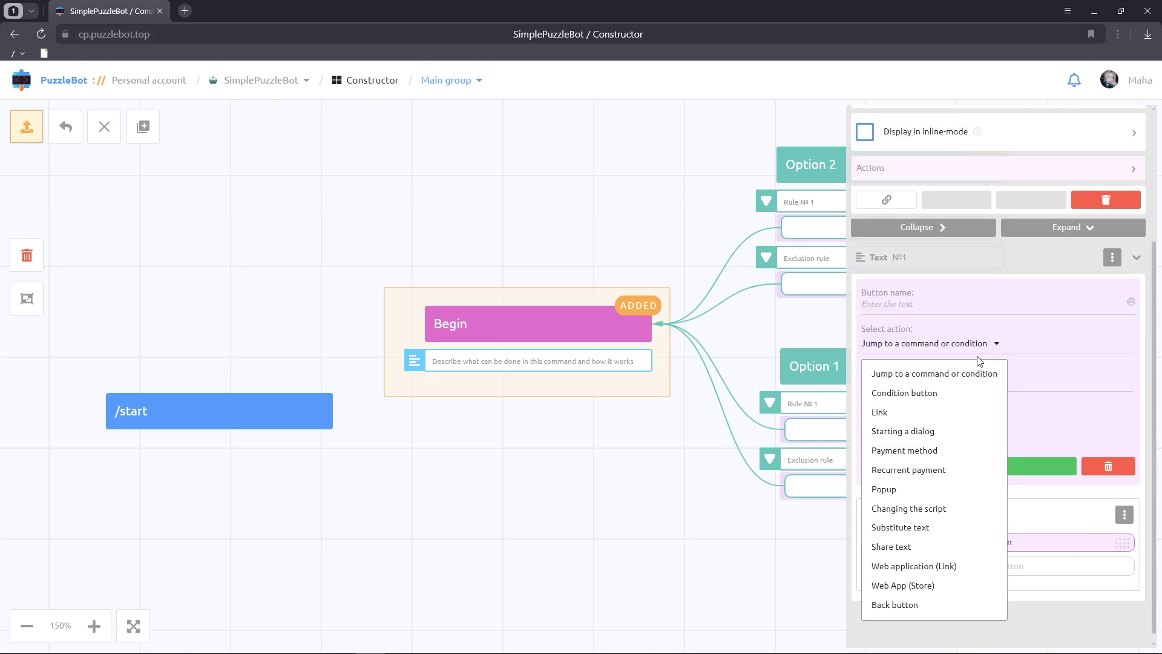
{"action": "left_click", "coordinate": [938, 397]}
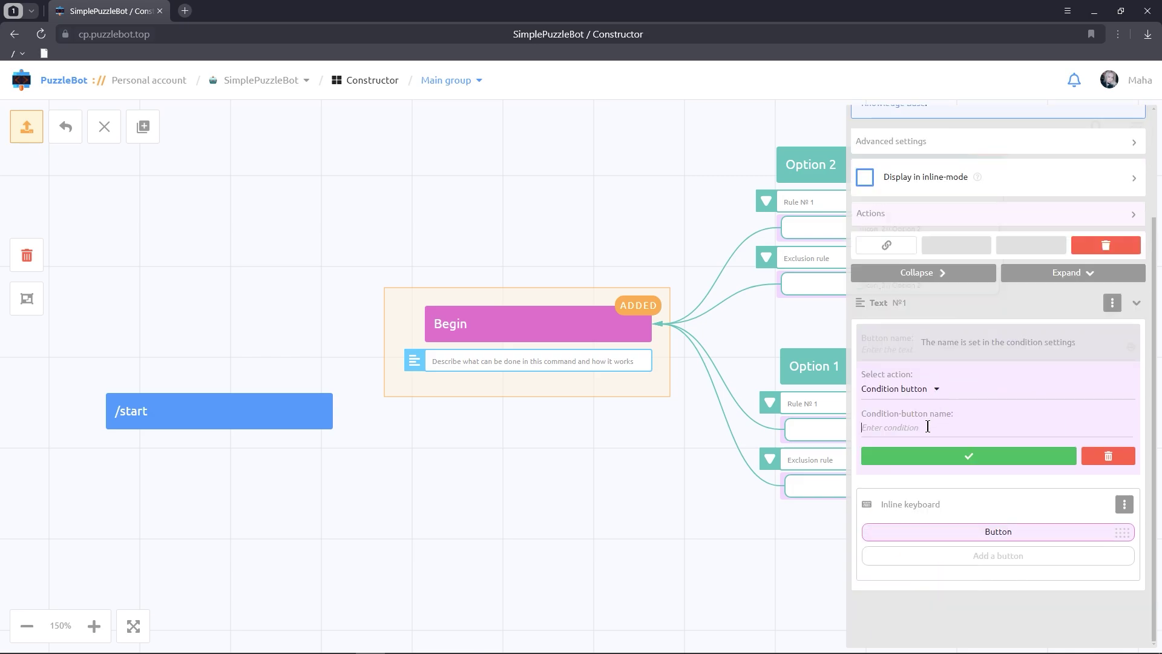
{"action": "type", "text": "Op"}
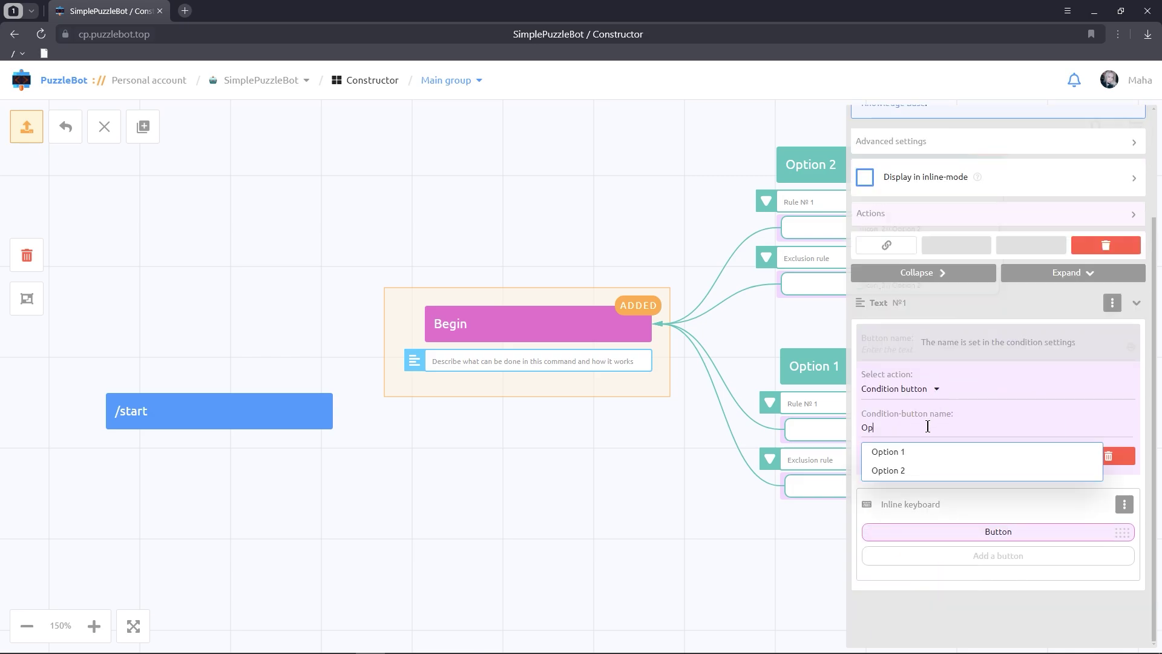
{"action": "left_click", "coordinate": [911, 452]}
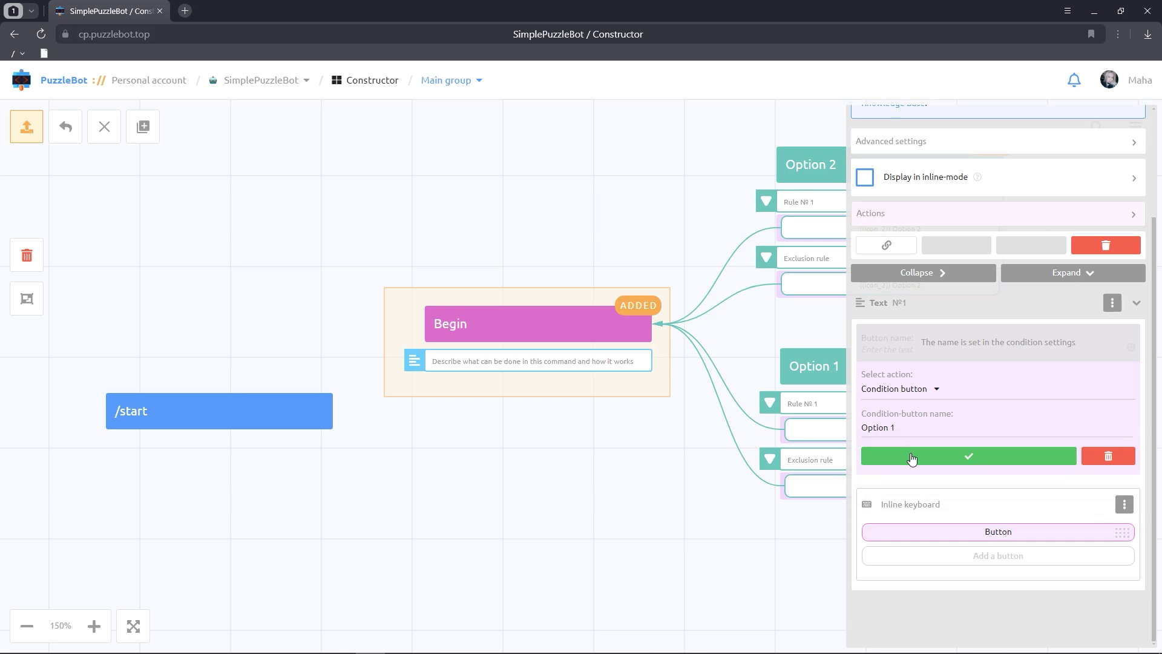
{"action": "left_click", "coordinate": [911, 458]}
Add an Option 2 condition button and place it in the same row as Option 1.
{"action": "left_click", "coordinate": [953, 557]}
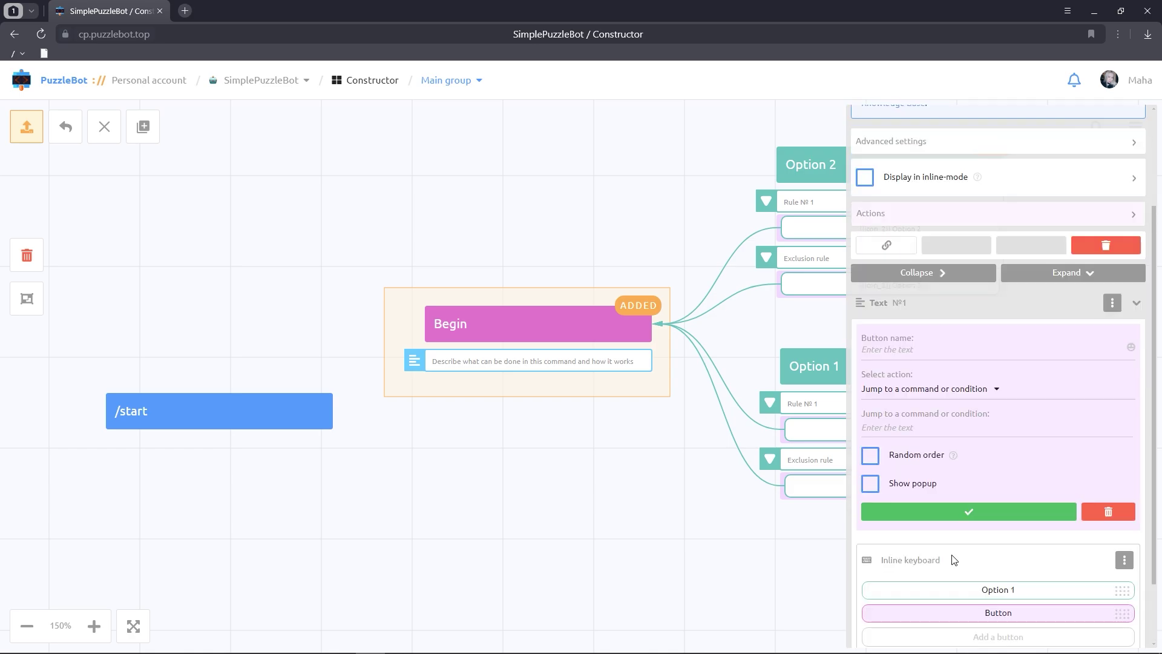
{"action": "left_click", "coordinate": [937, 394]}
{"action": "left_click", "coordinate": [930, 440]}
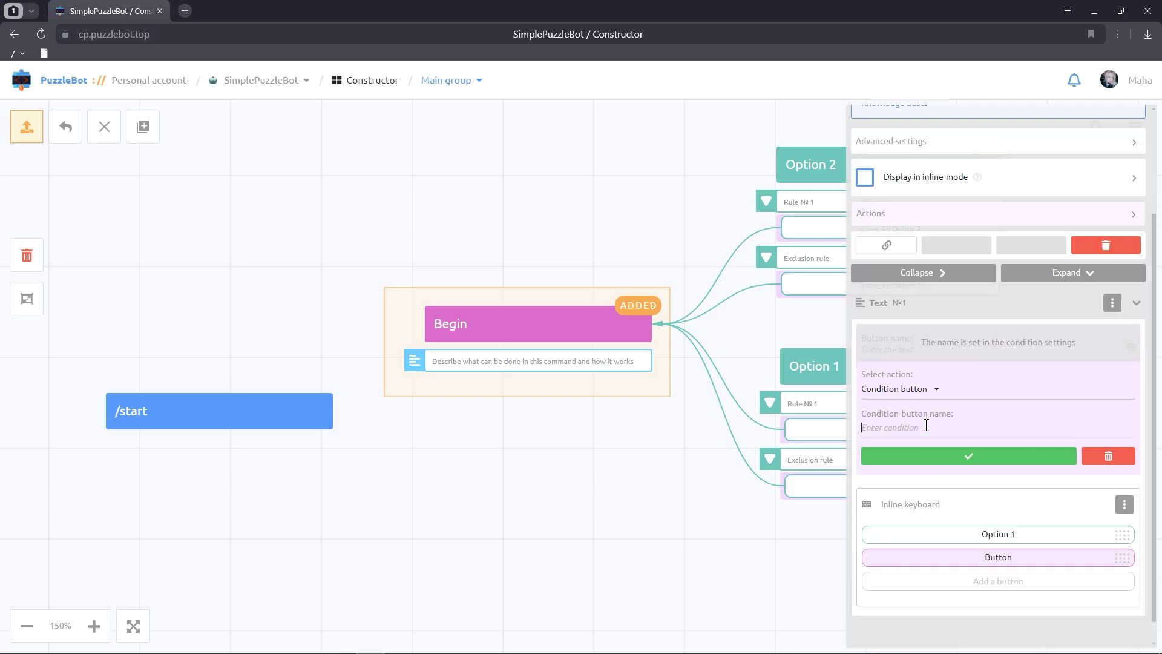
{"action": "type", "text": "Opt"}
{"action": "left_click", "coordinate": [916, 469]}
{"action": "left_click", "coordinate": [927, 459]}
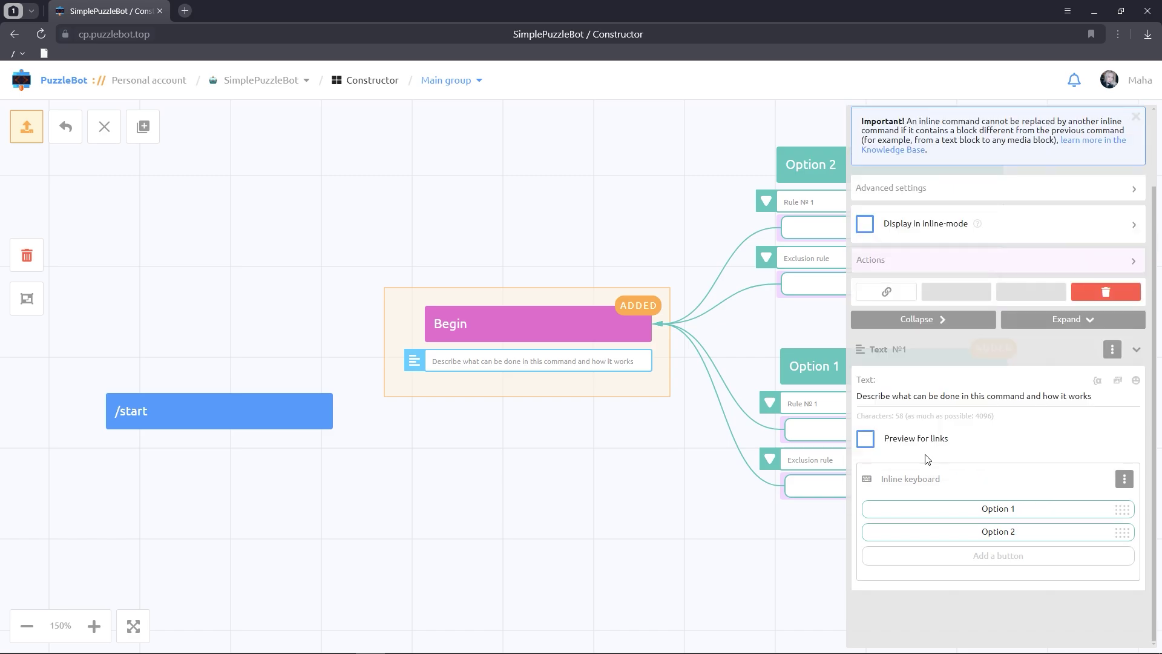
{"action": "left_click_drag", "start_coordinate": [950, 532], "coordinate": [1048, 522]}
Add a send-command action to /start so it sends the Begin command.
{"action": "left_click", "coordinate": [586, 457]}
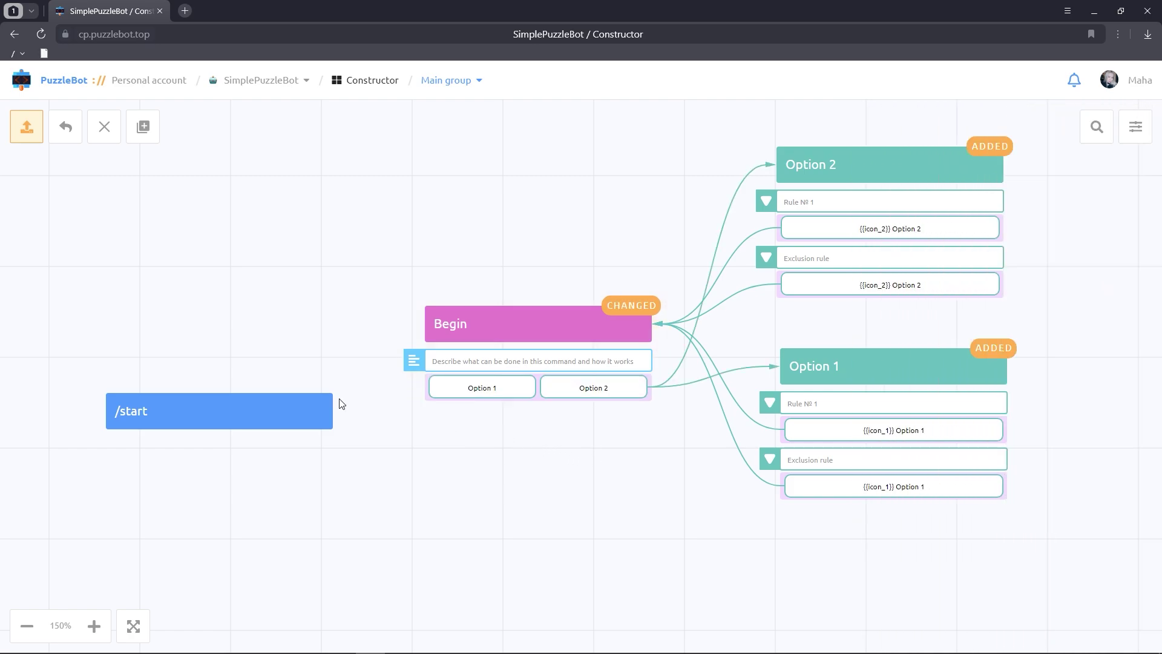
{"action": "left_click", "coordinate": [301, 414]}
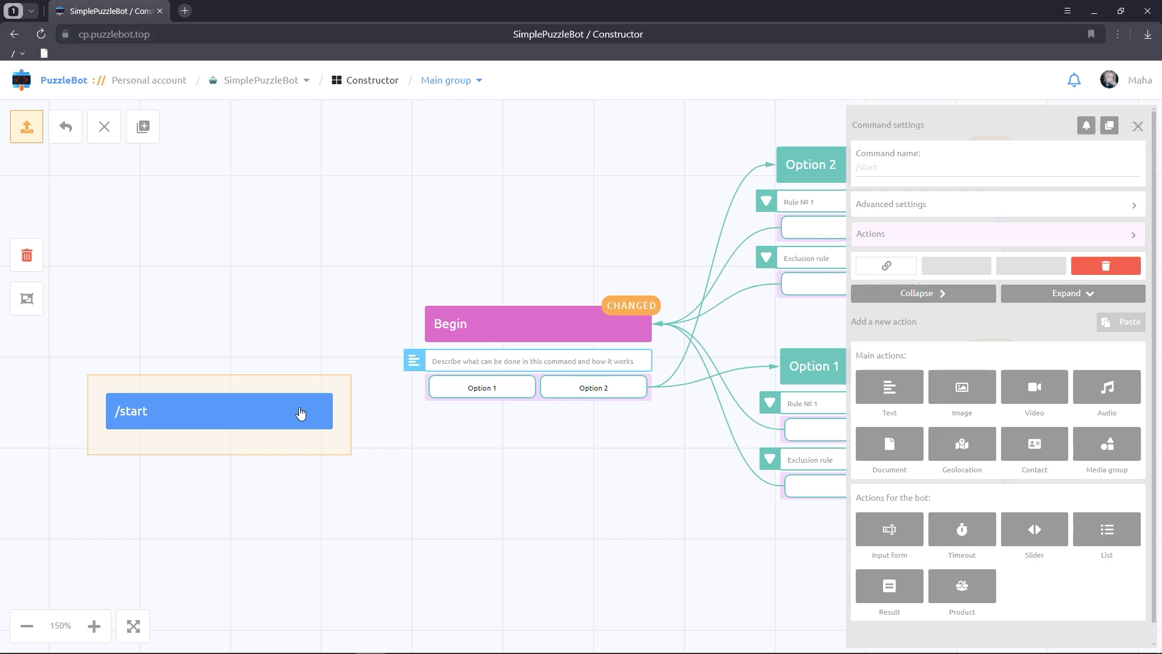
{"action": "left_click", "coordinate": [872, 238]}
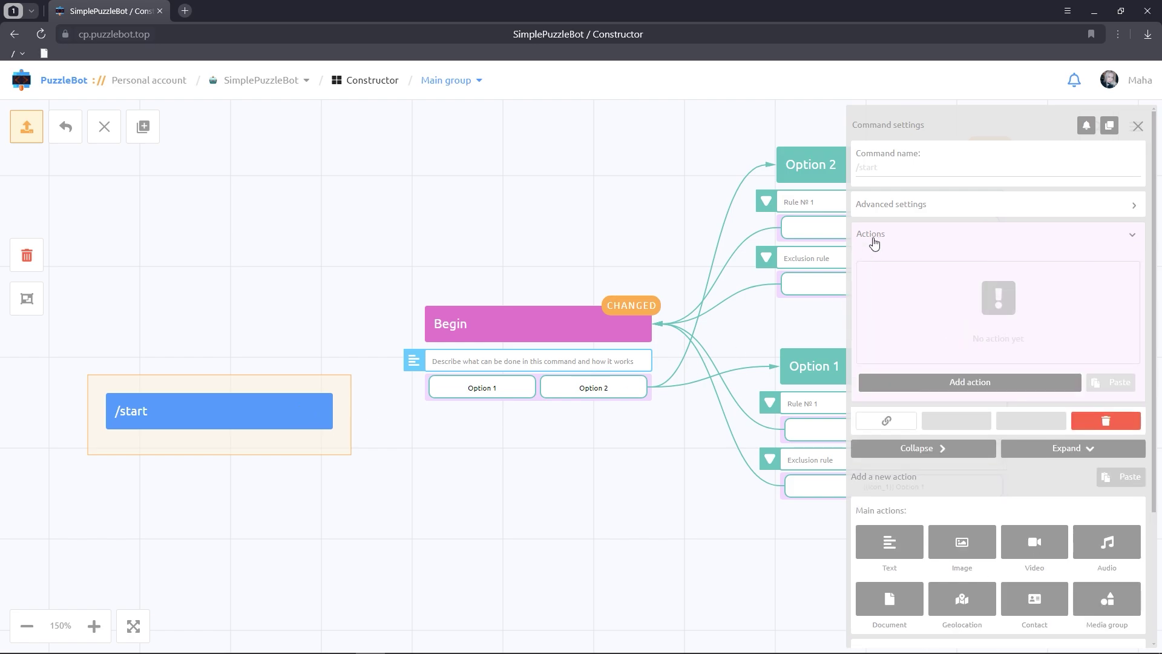
{"action": "left_click", "coordinate": [895, 380]}
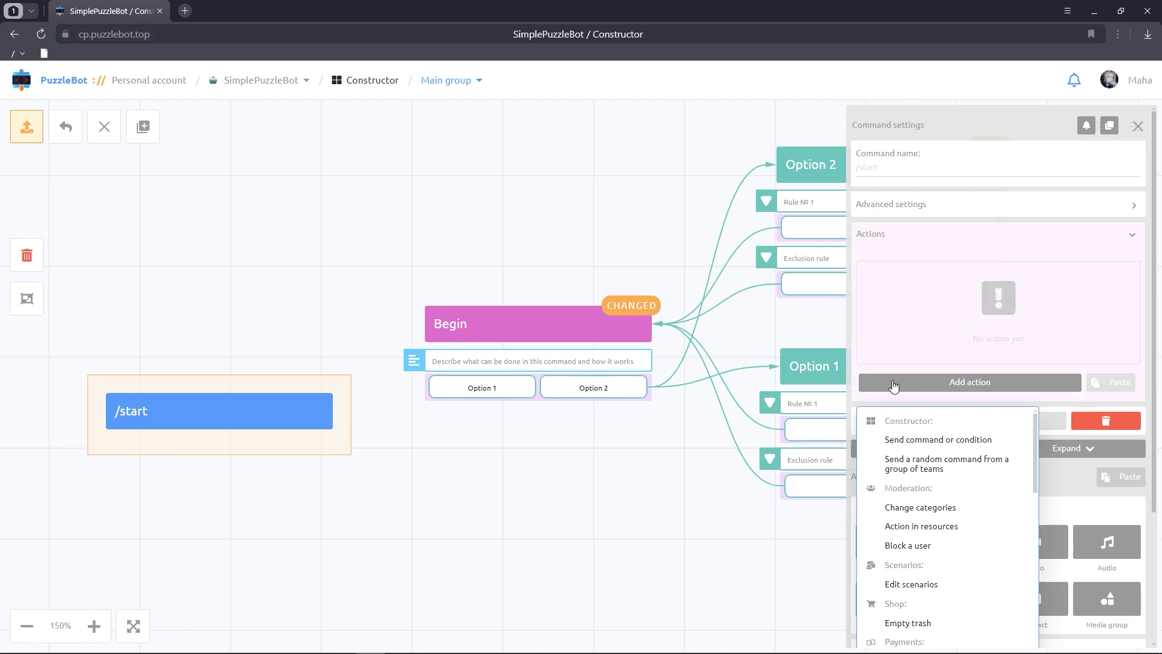
{"action": "left_click", "coordinate": [899, 442]}
{"action": "left_click", "coordinate": [904, 308]}
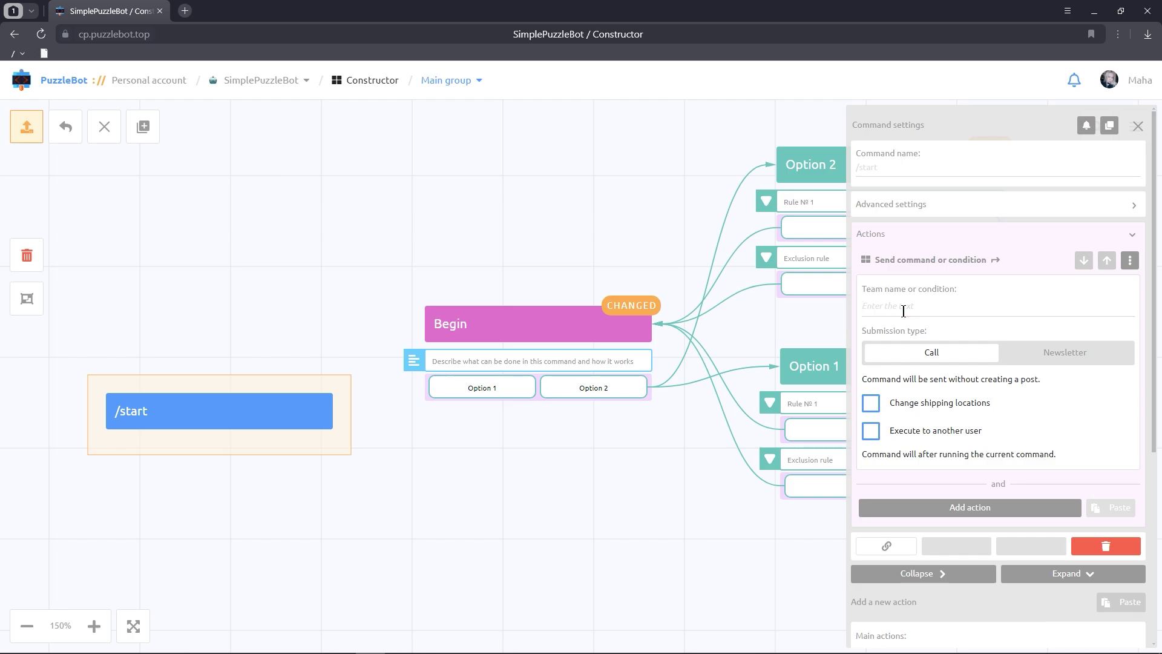
{"action": "type", "text": "B"}
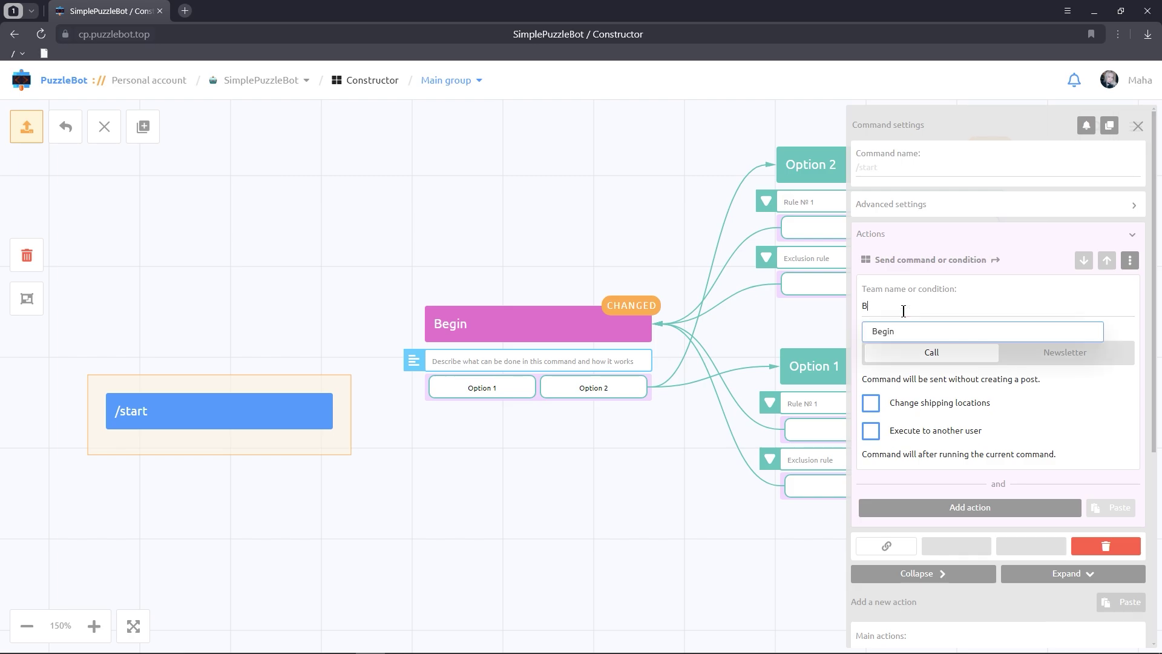
{"action": "left_click", "coordinate": [903, 331]}
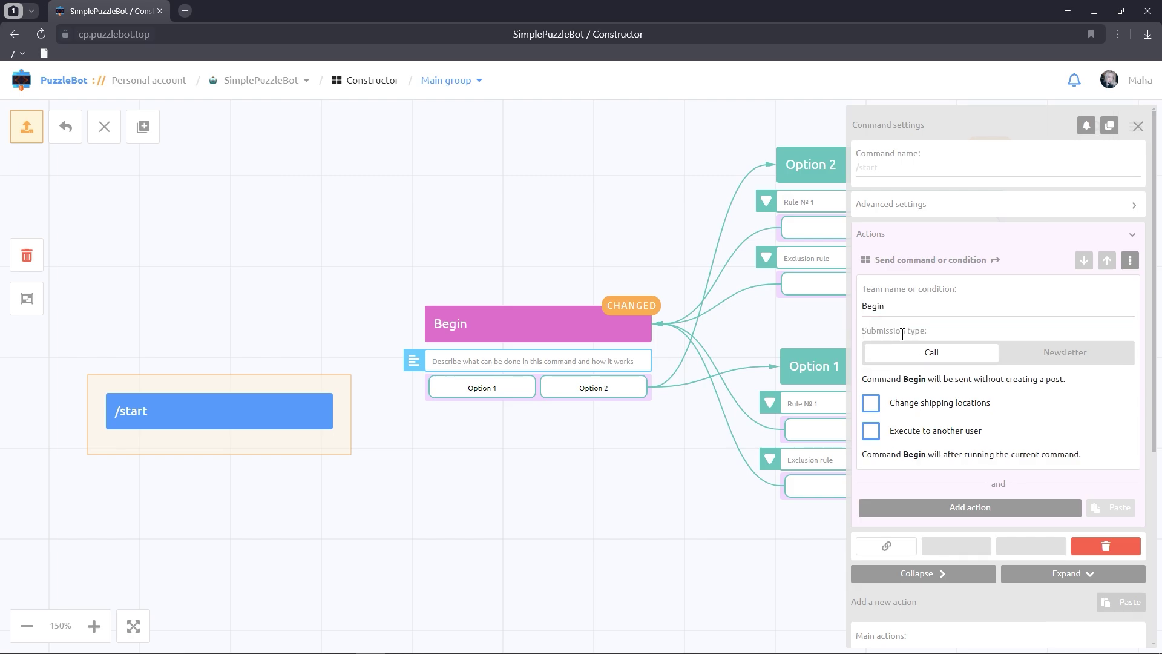
{"action": "left_click", "coordinate": [672, 474]}
Apply and confirm all changes in the Main group.
{"action": "left_click", "coordinate": [37, 134]}
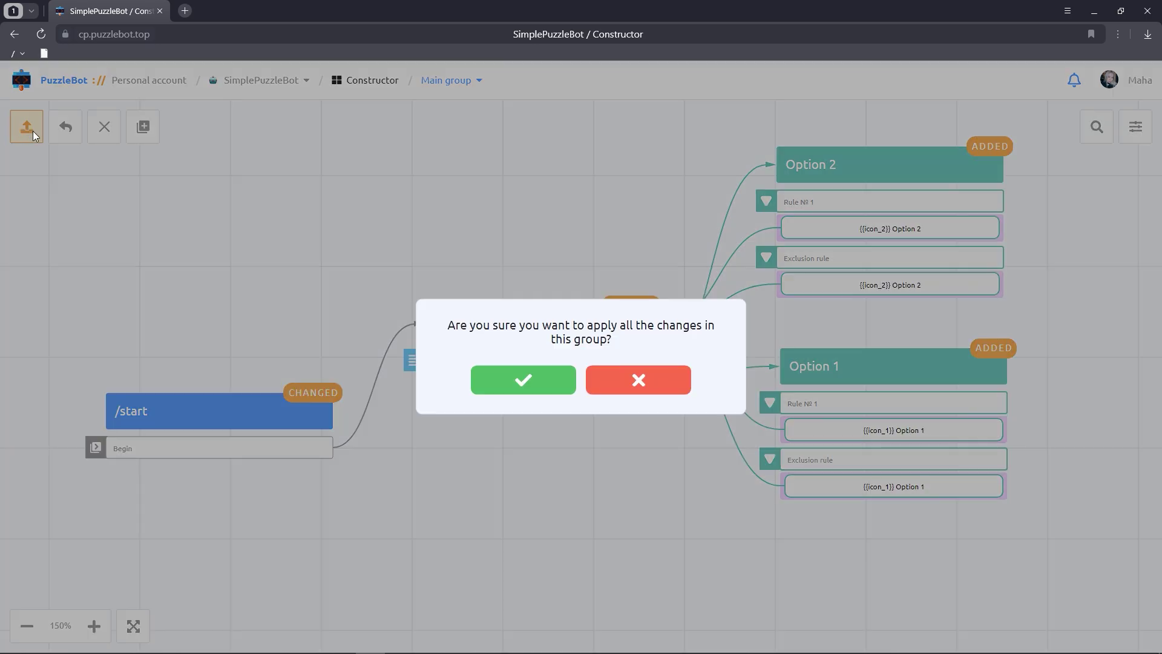
{"action": "left_click", "coordinate": [496, 379]}
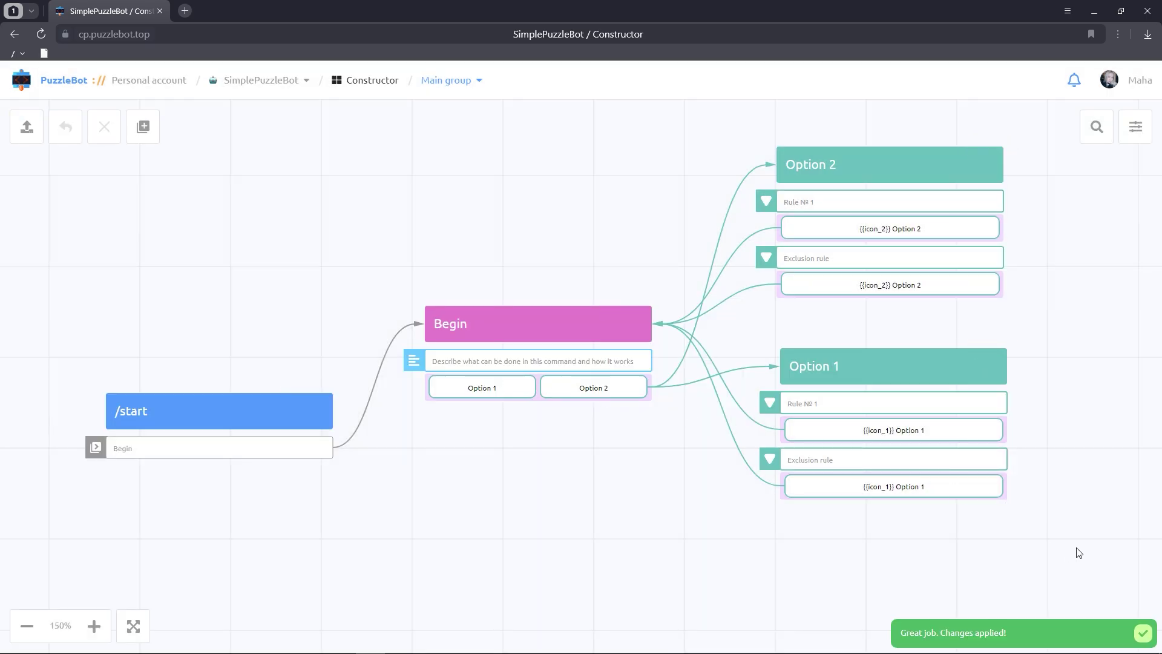
{"action": "left_click", "coordinate": [1144, 633]}
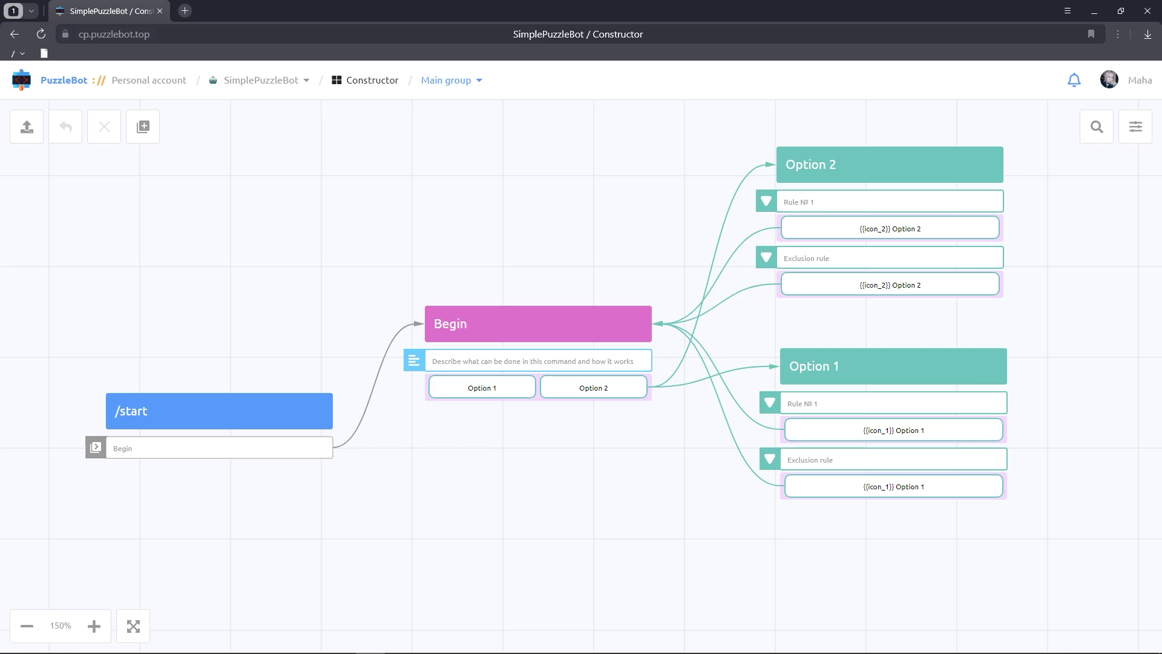
{"action": "key", "text": "alt+Tab"}
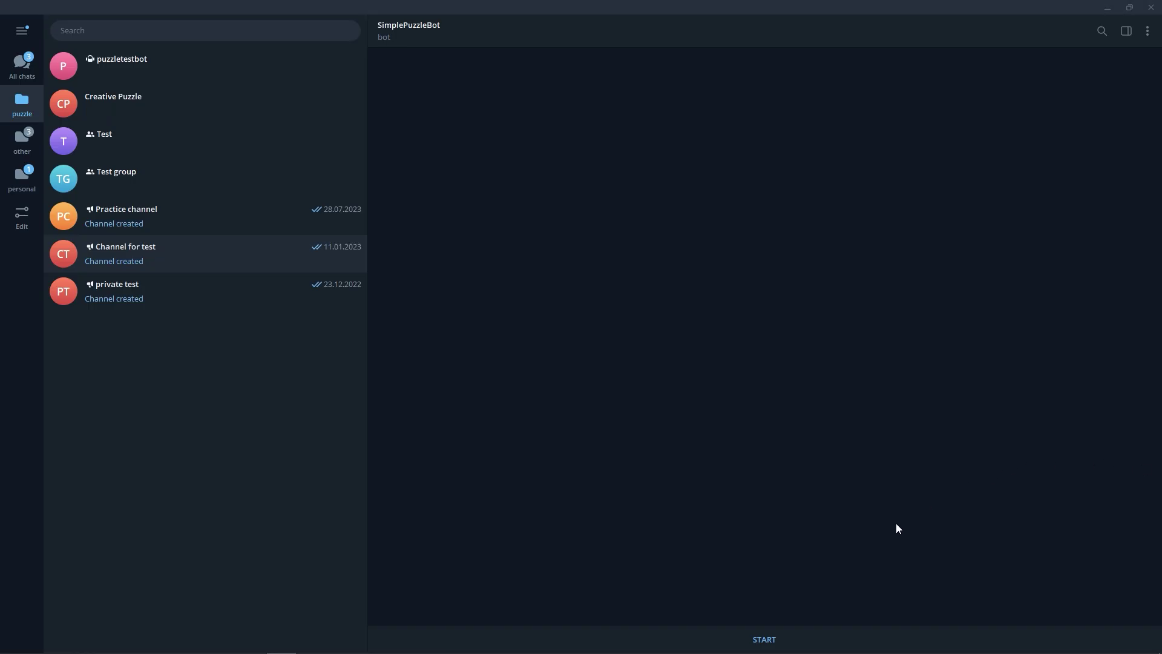
{"action": "left_click", "coordinate": [765, 638]}
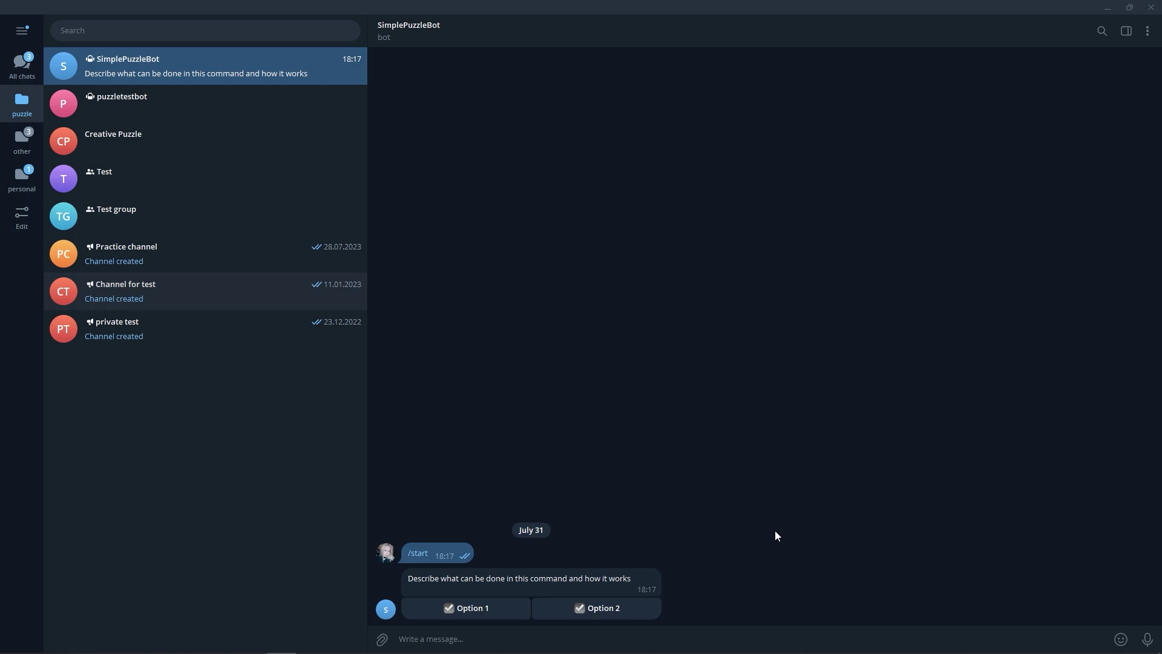
{"action": "left_click", "coordinate": [502, 616]}
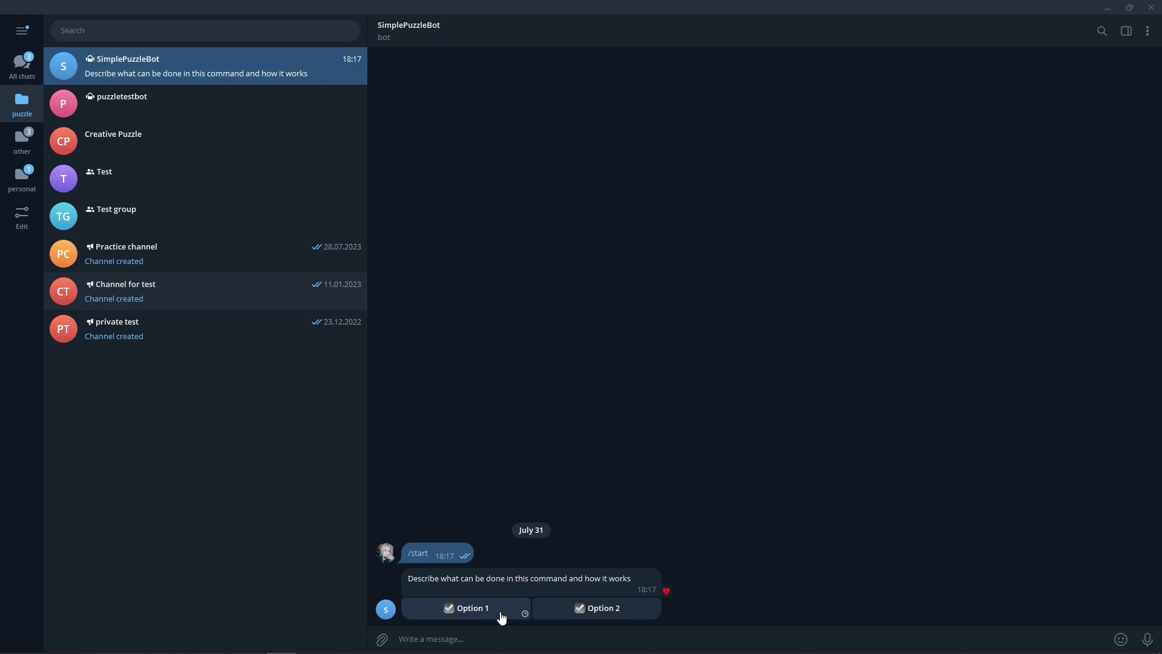
{"action": "left_click", "coordinate": [599, 613]}
{"action": "left_click", "coordinate": [600, 614]}
{"action": "left_click", "coordinate": [501, 616]}
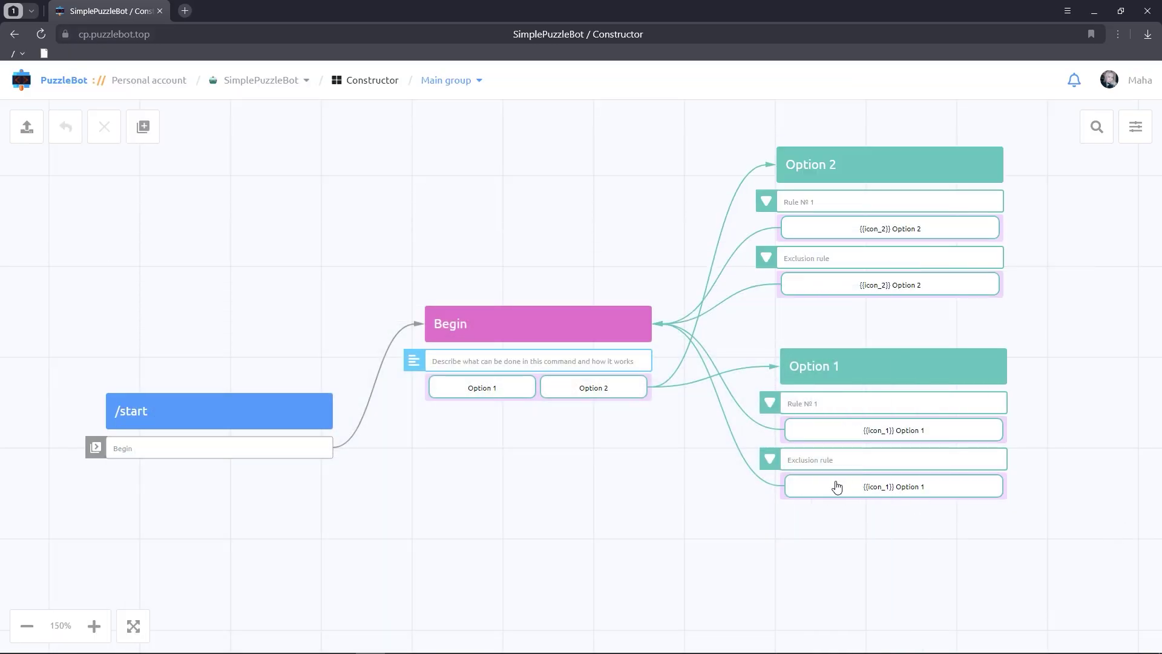
Delete the icon_1 variable change from Option 1's exclusion rule.
{"action": "left_click", "coordinate": [825, 376]}
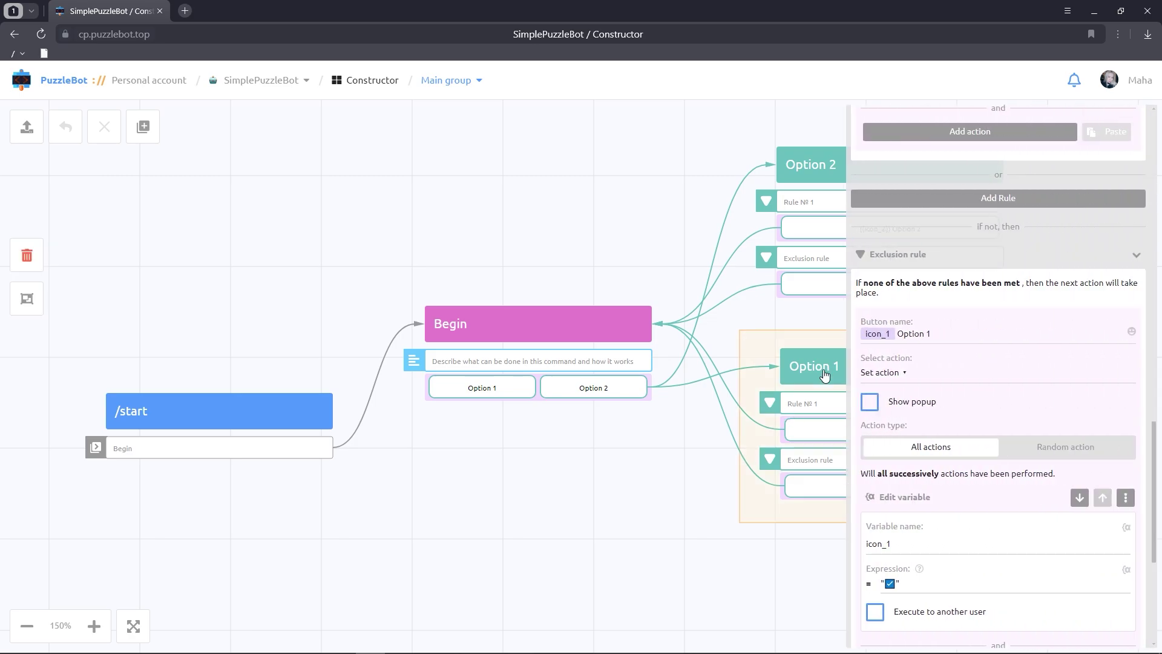
{"action": "scroll", "coordinate": [998, 387], "scroll_direction": "down", "scroll_amount": 3}
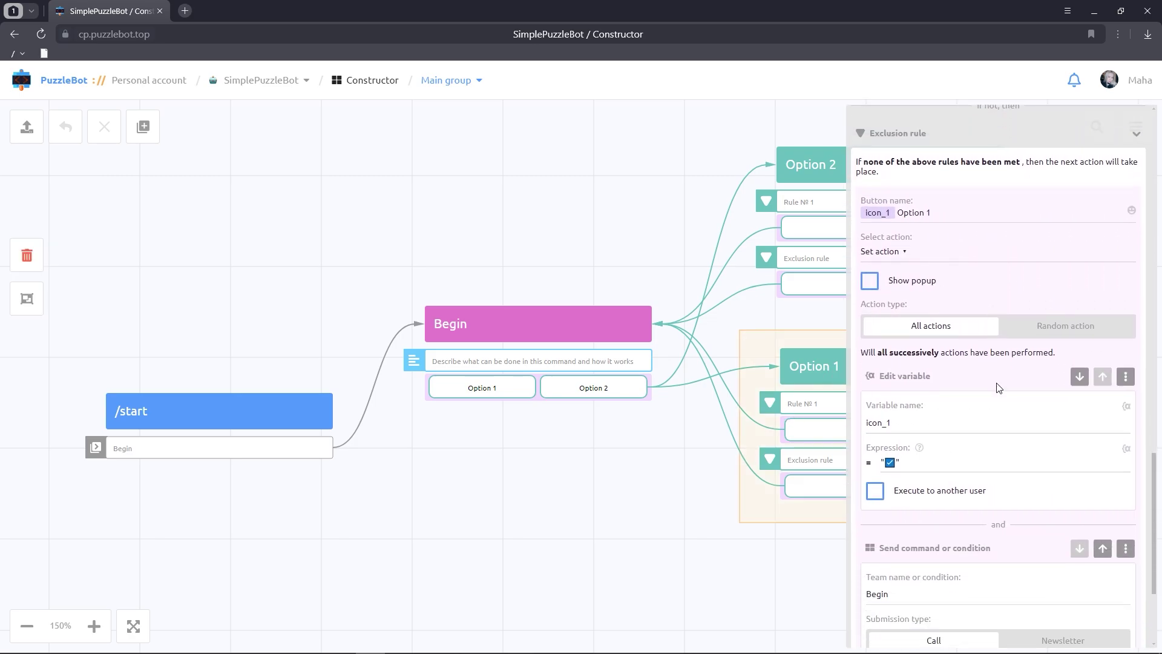
{"action": "left_click", "coordinate": [1125, 316]}
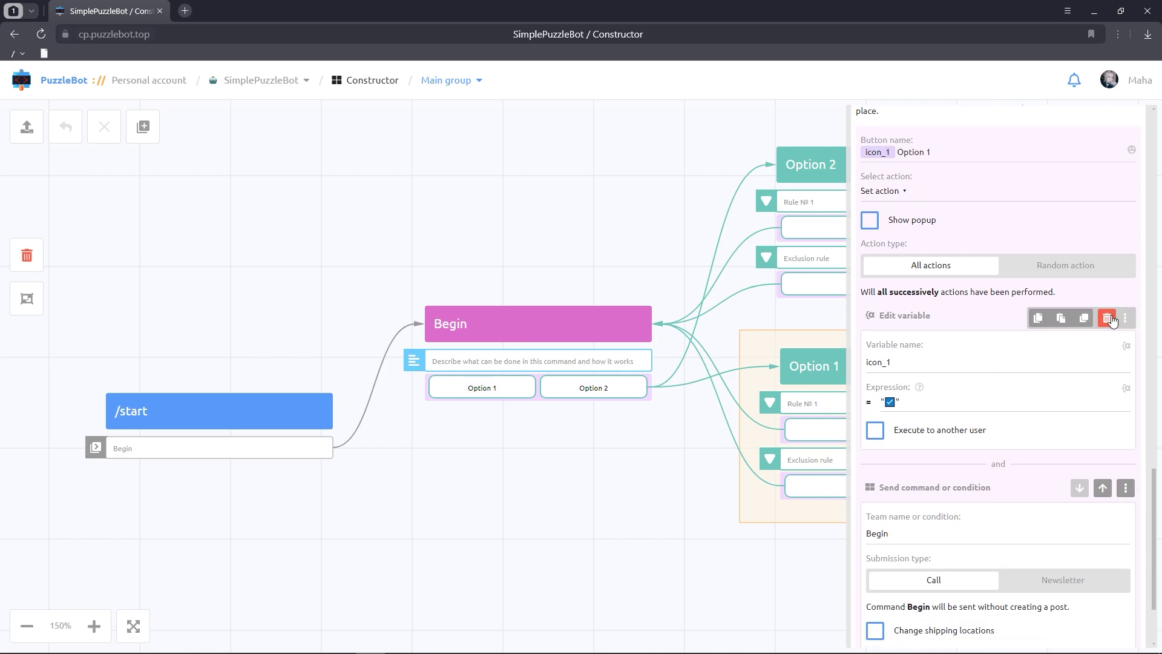
{"action": "left_click", "coordinate": [1107, 319]}
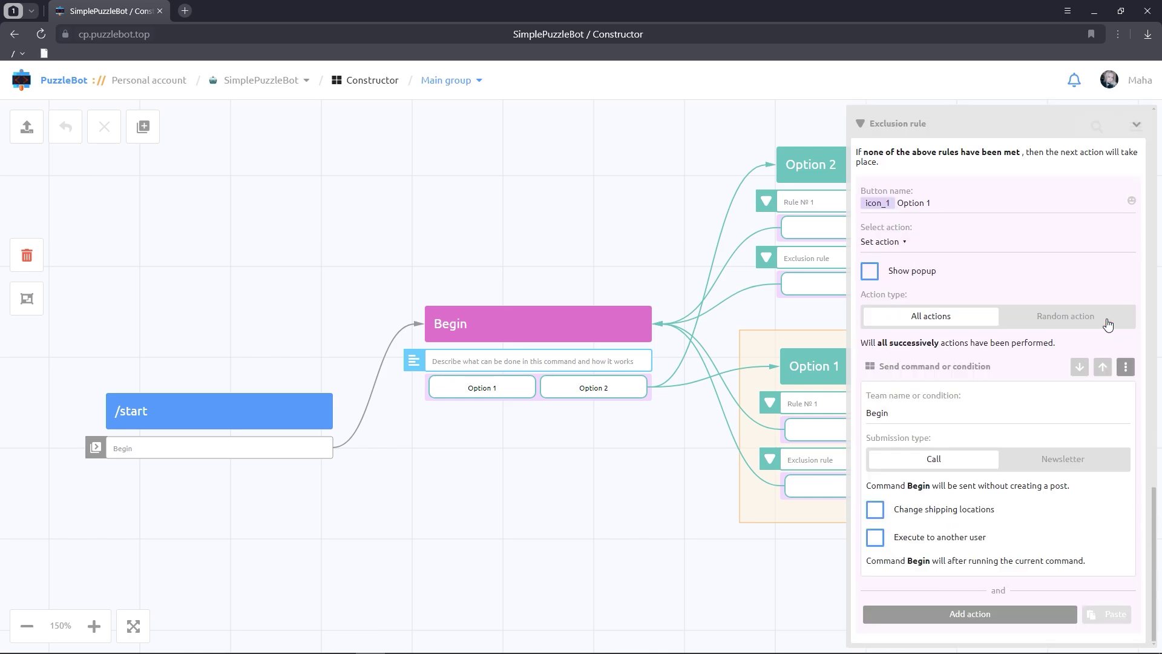
Duplicate Rule № 1's icon_1 variable change and set the copy to icon_2 = ☑.
{"action": "scroll", "coordinate": [1107, 325], "scroll_direction": "up", "scroll_amount": 9}
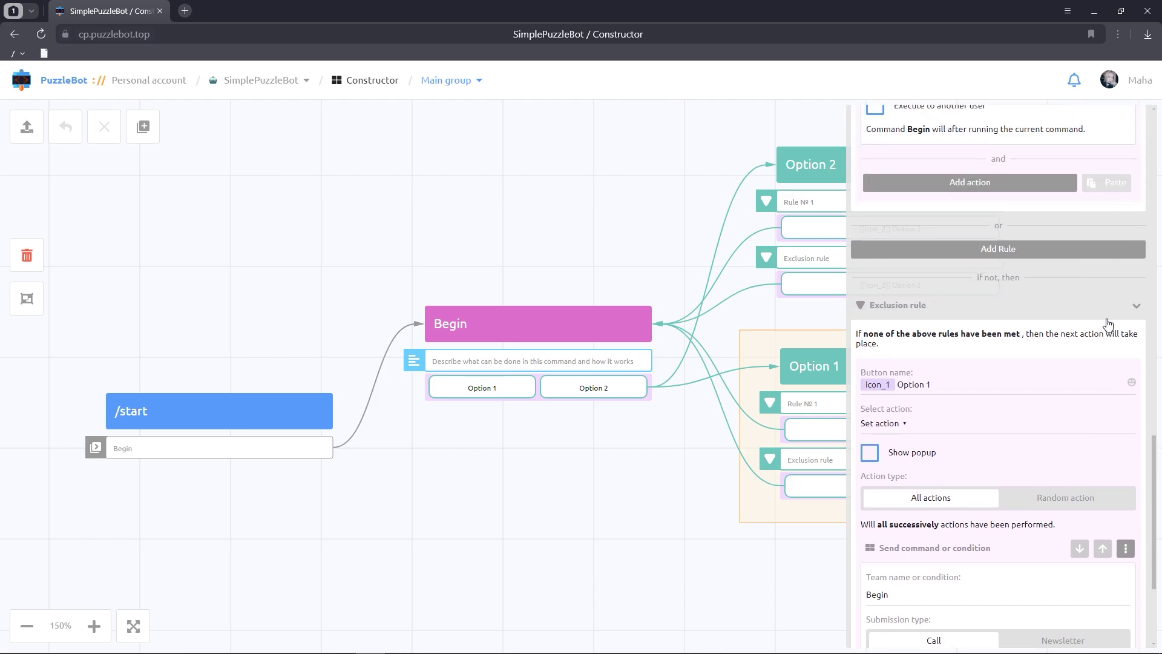
{"action": "scroll", "coordinate": [1107, 325], "scroll_direction": "up", "scroll_amount": 2}
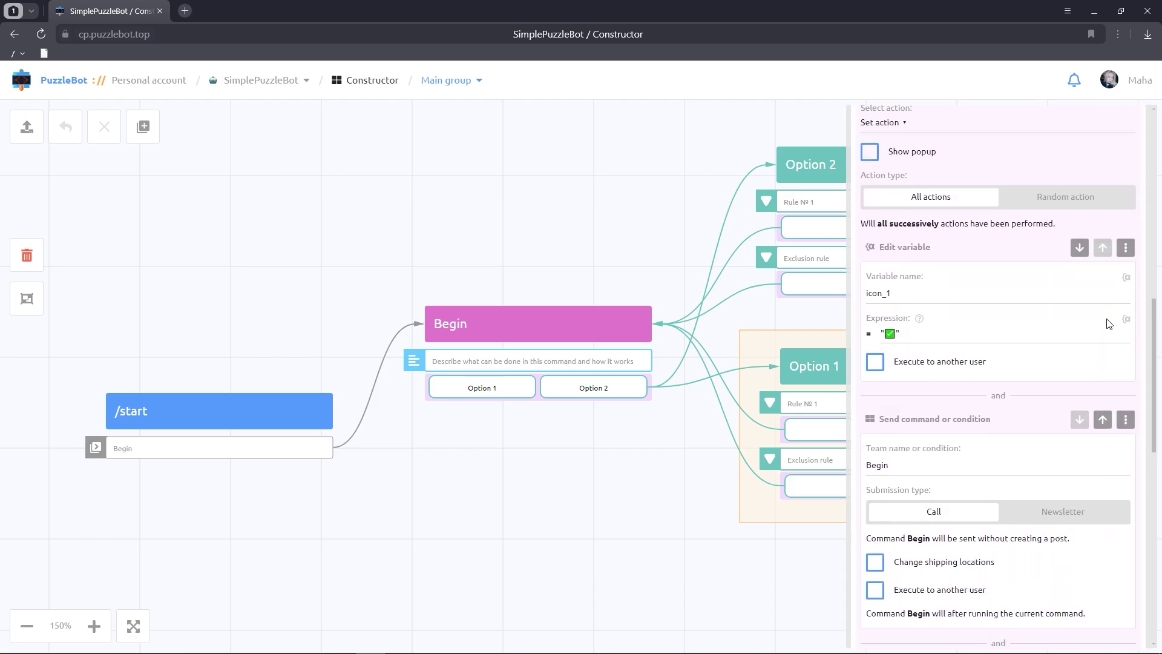
{"action": "left_click", "coordinate": [1127, 252]}
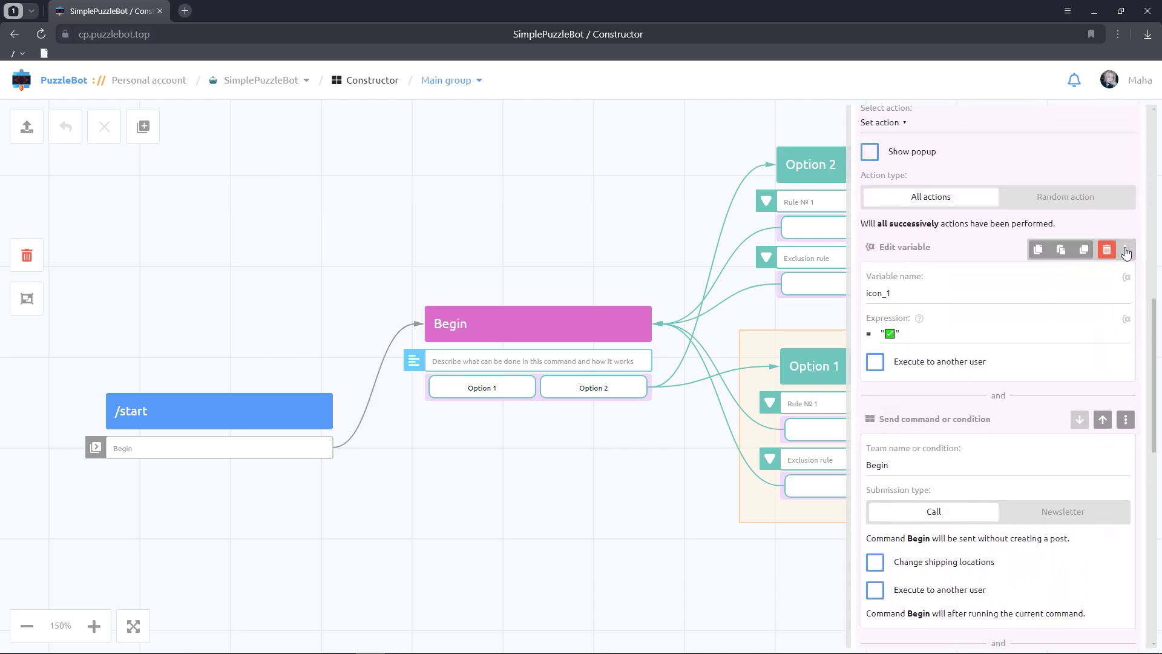
{"action": "left_click", "coordinate": [1084, 253]}
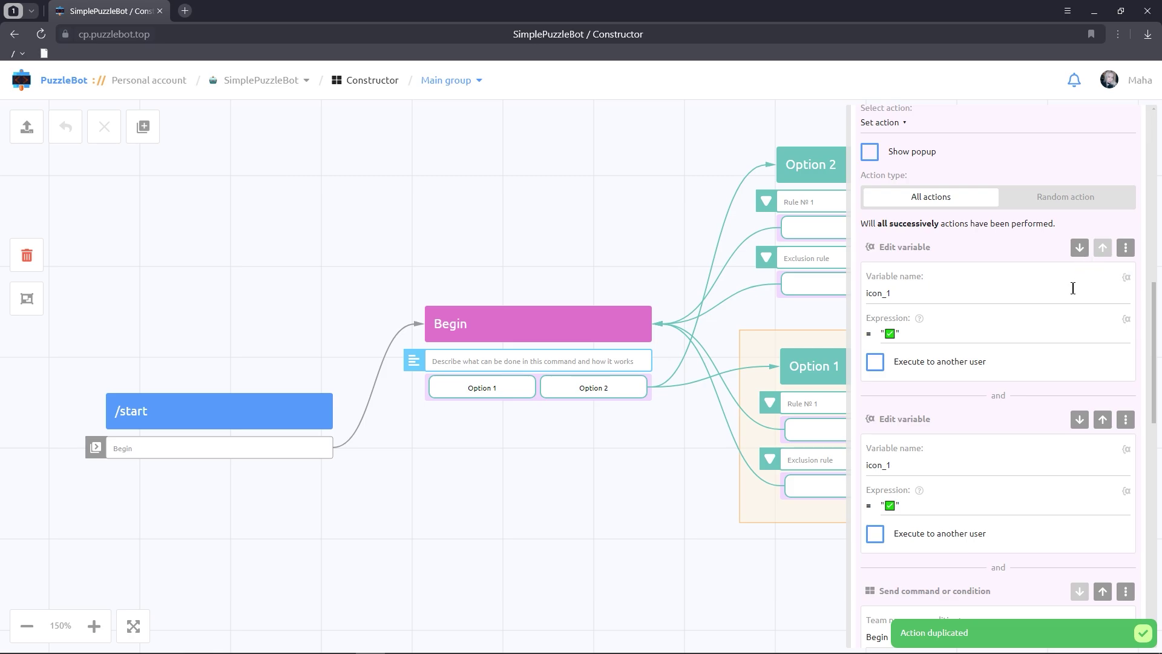
{"action": "scroll", "coordinate": [1068, 293], "scroll_direction": "down", "scroll_amount": 2}
{"action": "left_click", "coordinate": [963, 348]}
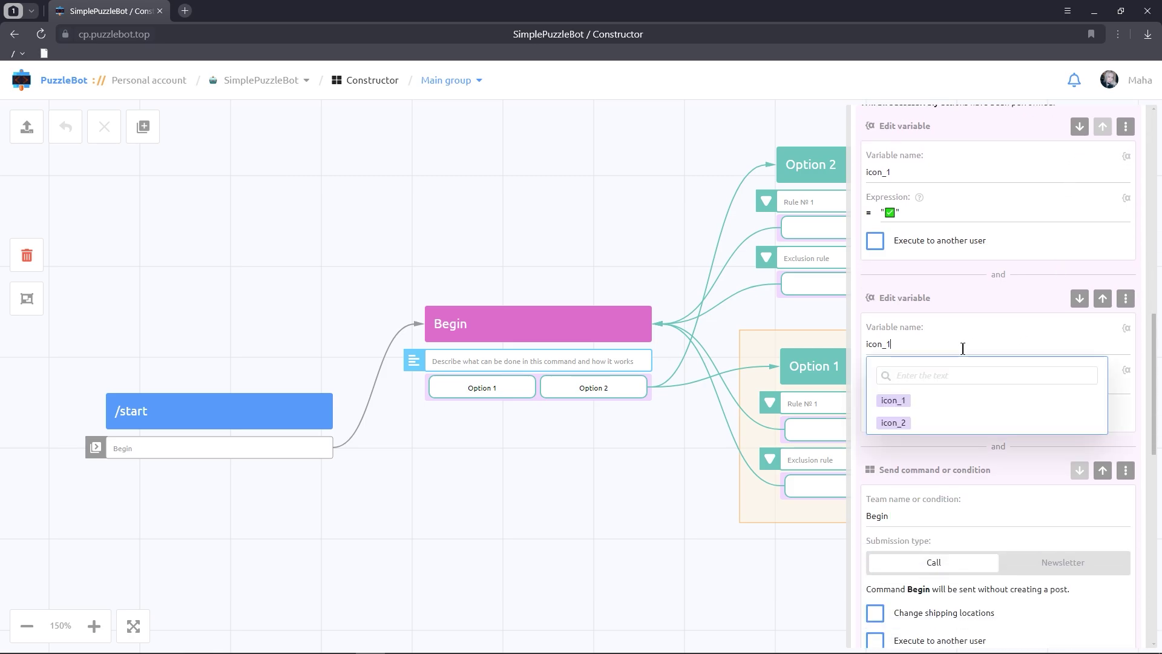
{"action": "type", "text": "2"}
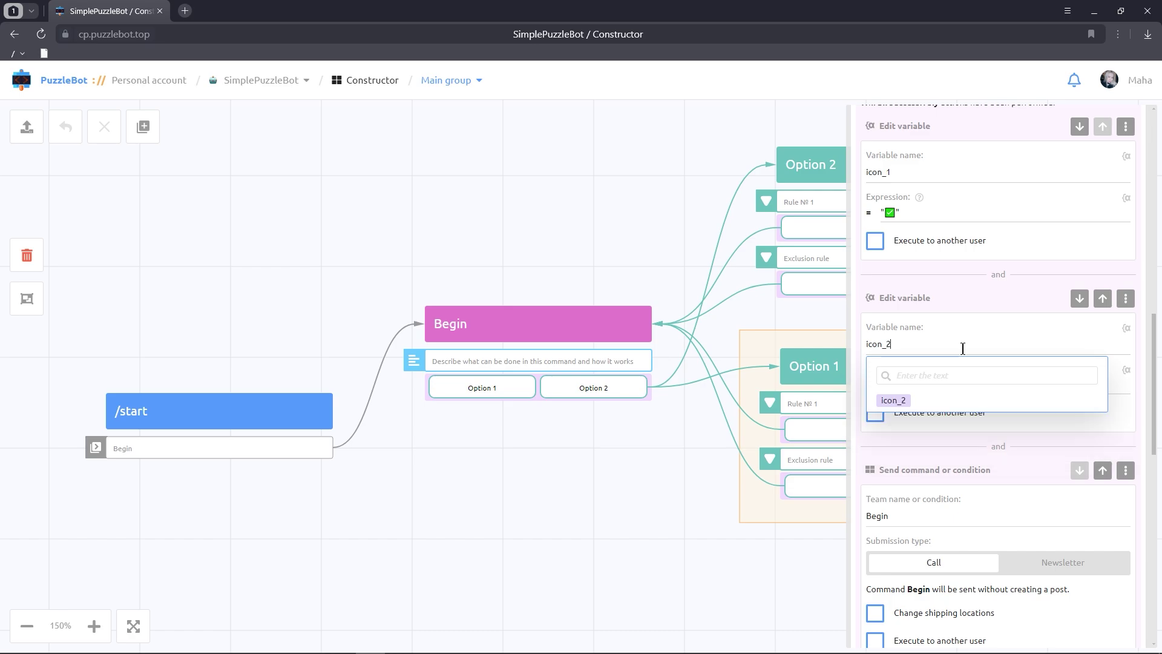
{"action": "left_click", "coordinate": [894, 400]}
{"action": "left_click", "coordinate": [908, 387]}
{"action": "type", "text": "☑"}
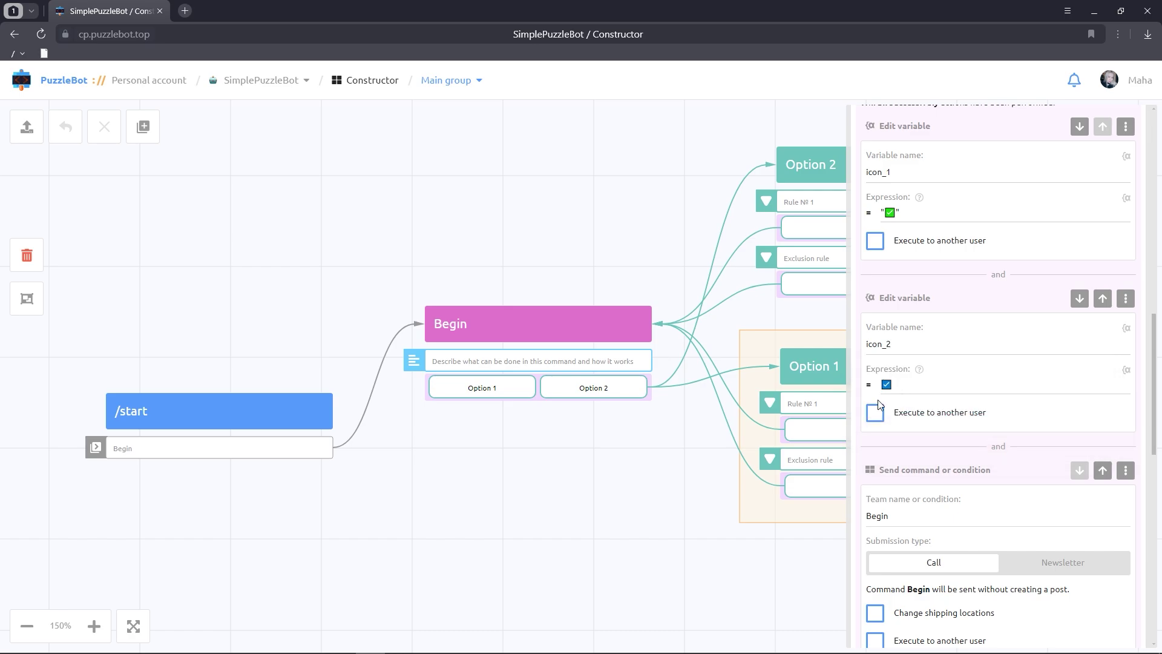
Delete the icon_2 variable change from Option 2's exclusion rule.
{"action": "left_click", "coordinate": [658, 502]}
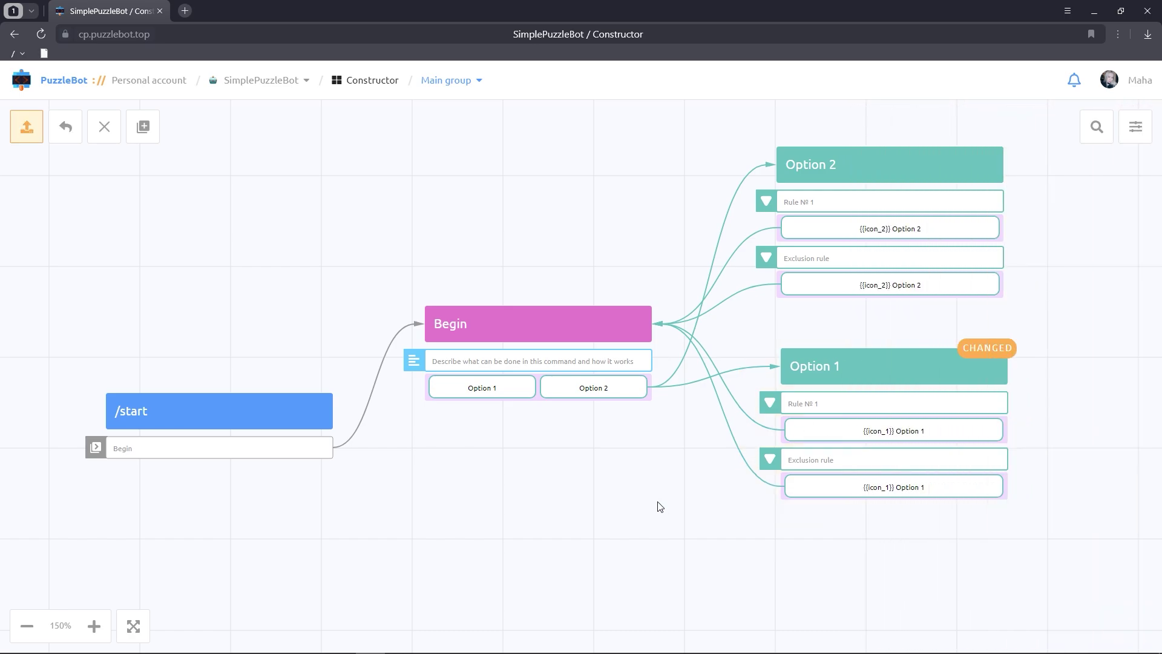
{"action": "left_click", "coordinate": [839, 252]}
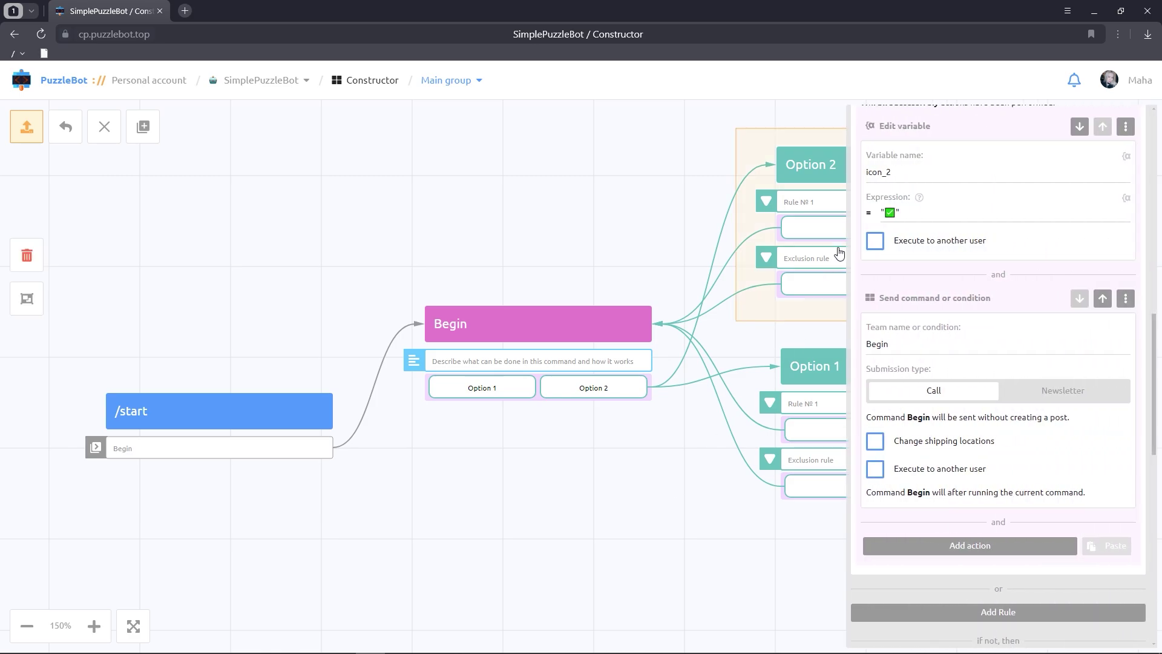
{"action": "scroll", "coordinate": [958, 340], "scroll_direction": "down", "scroll_amount": 3}
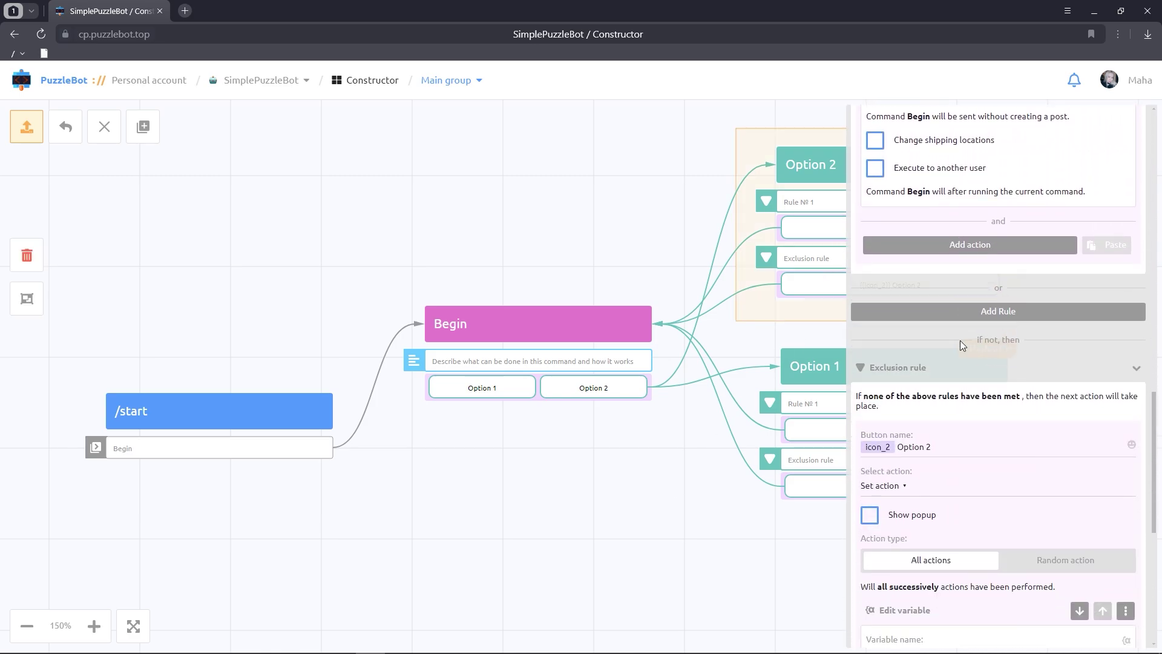
{"action": "scroll", "coordinate": [963, 345], "scroll_direction": "down", "scroll_amount": 2}
{"action": "scroll", "coordinate": [962, 345], "scroll_direction": "down", "scroll_amount": 1}
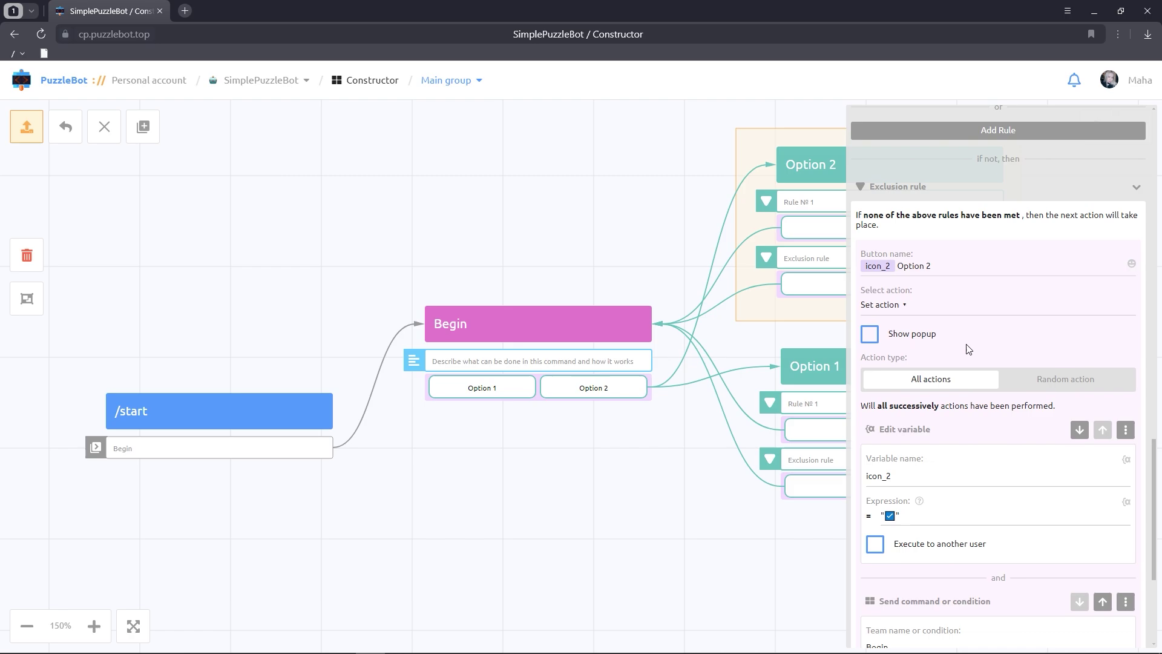
{"action": "left_click", "coordinate": [1120, 430]}
{"action": "left_click", "coordinate": [1108, 429]}
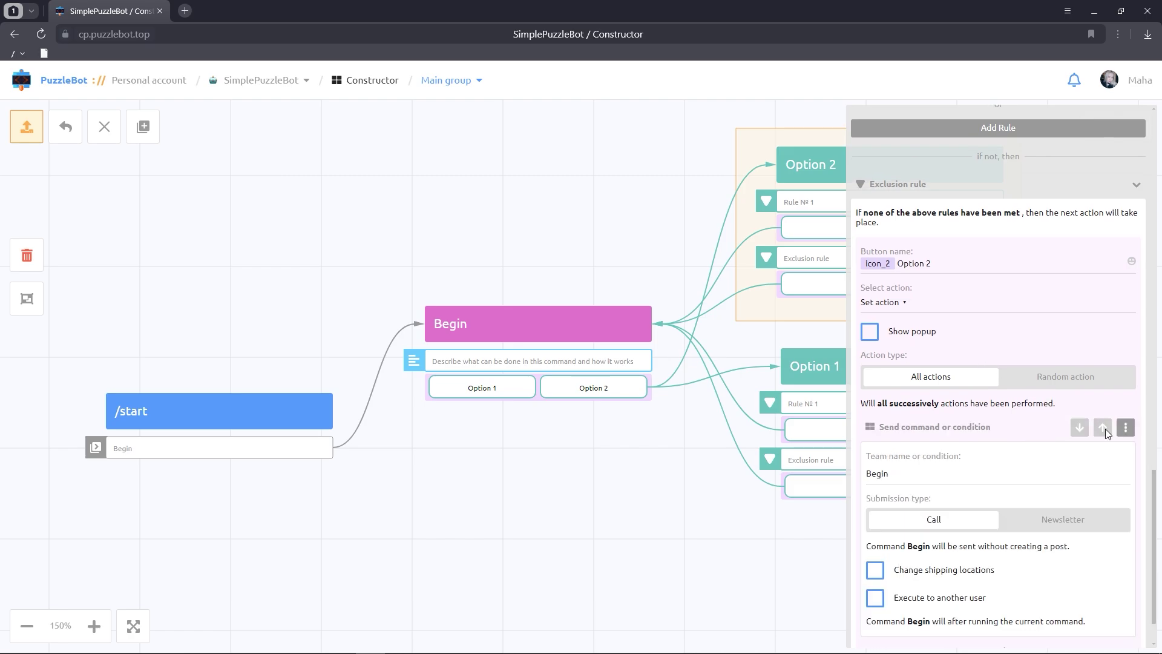
Duplicate Rule № 1's icon_2 variable change and set the copy to icon_1 = ☑.
{"action": "scroll", "coordinate": [1106, 429], "scroll_direction": "up", "scroll_amount": 6}
{"action": "scroll", "coordinate": [1106, 429], "scroll_direction": "down", "scroll_amount": 8}
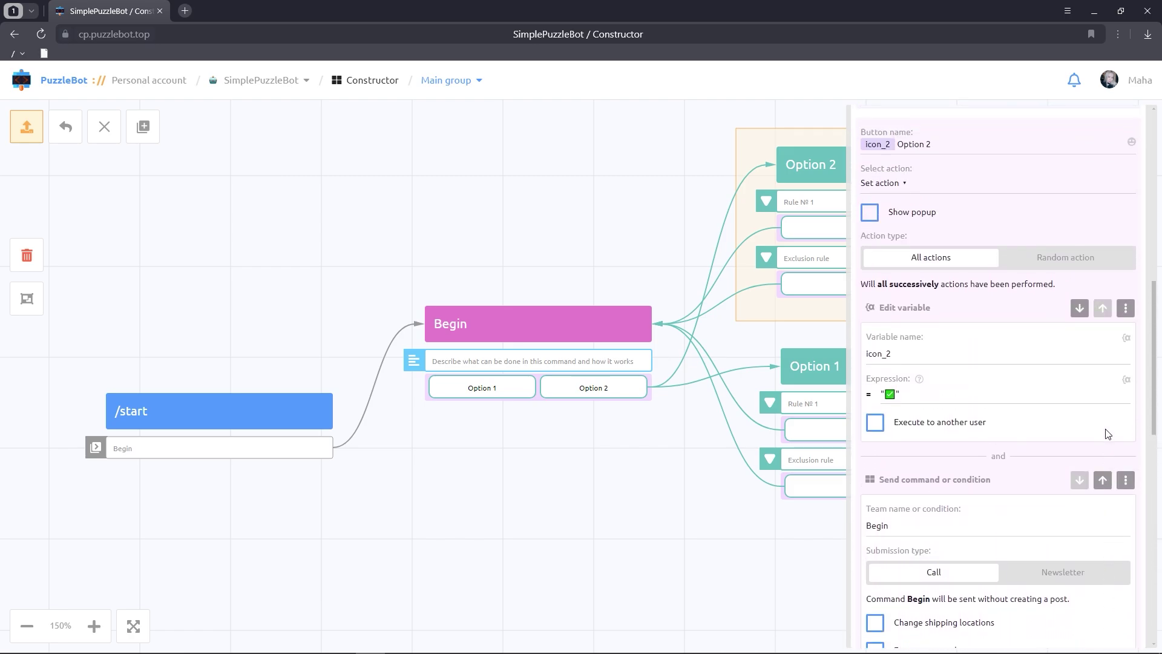
{"action": "left_click", "coordinate": [1124, 311]}
{"action": "left_click", "coordinate": [1084, 311]}
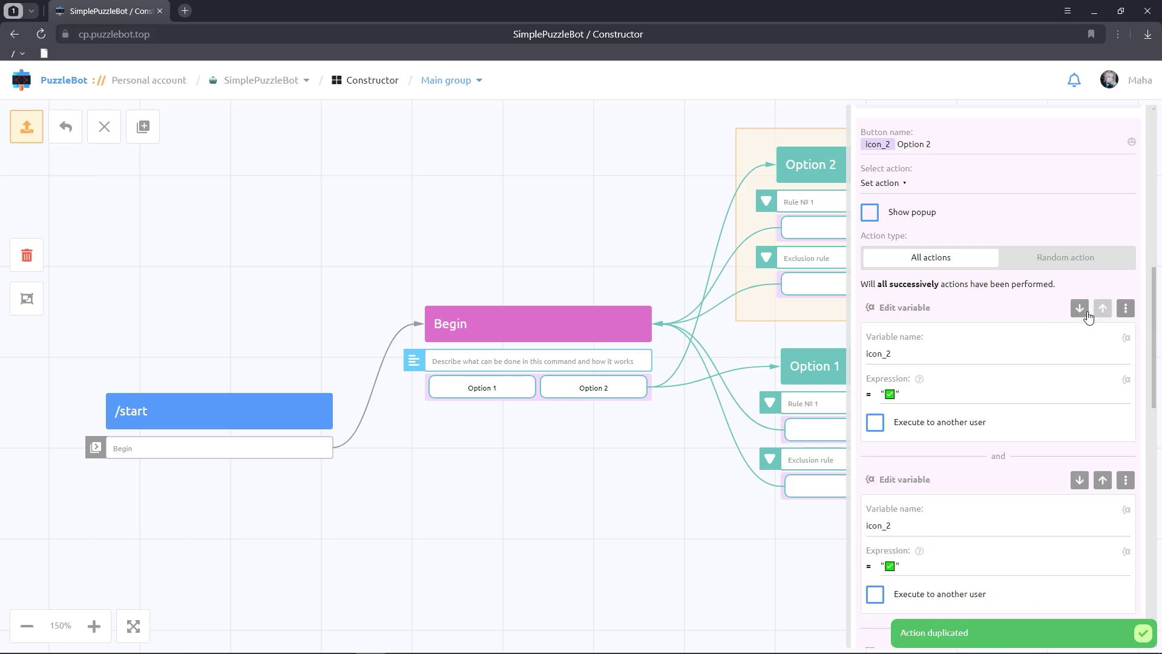
{"action": "scroll", "coordinate": [999, 390], "scroll_direction": "down", "scroll_amount": 2}
{"action": "left_click", "coordinate": [929, 405]}
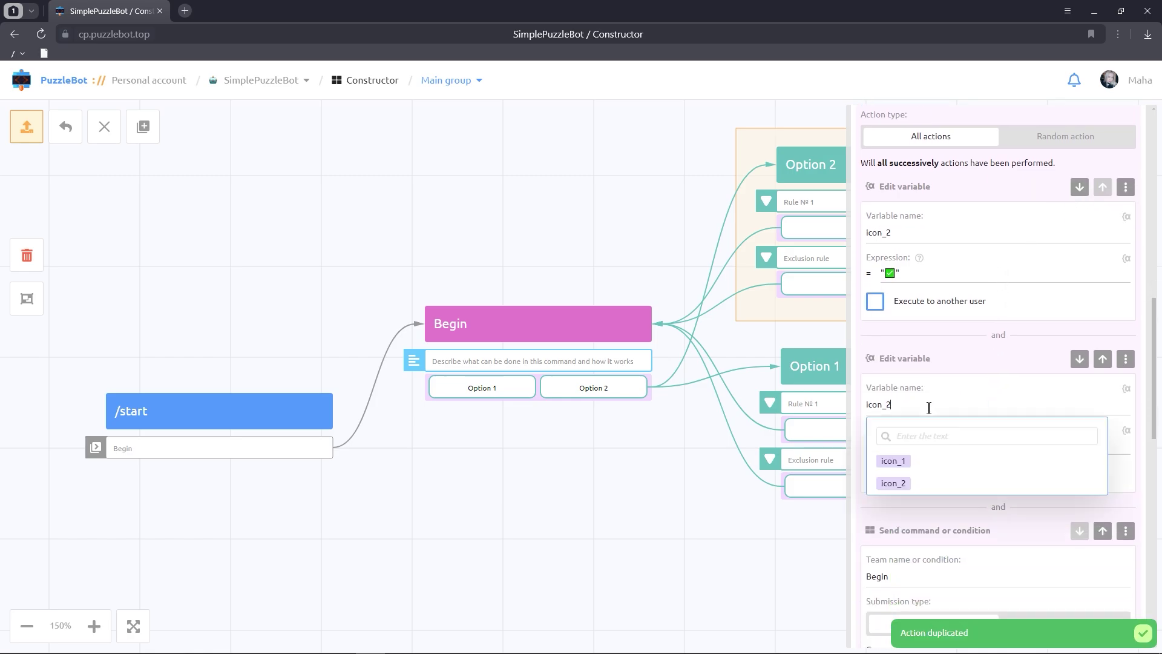
{"action": "left_click", "coordinate": [902, 465]}
{"action": "left_click", "coordinate": [913, 443]}
{"action": "type", "text": "☑"}
Apply and confirm all changes in the group.
{"action": "left_click", "coordinate": [684, 512]}
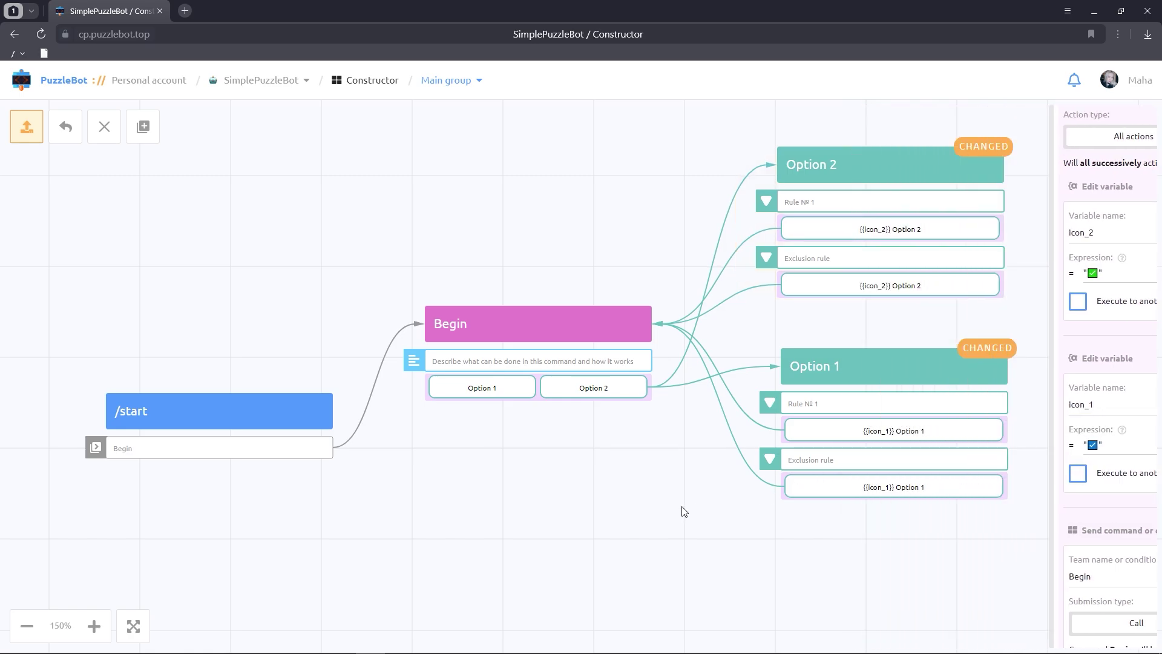
{"action": "left_click", "coordinate": [28, 135]}
{"action": "left_click", "coordinate": [501, 381]}
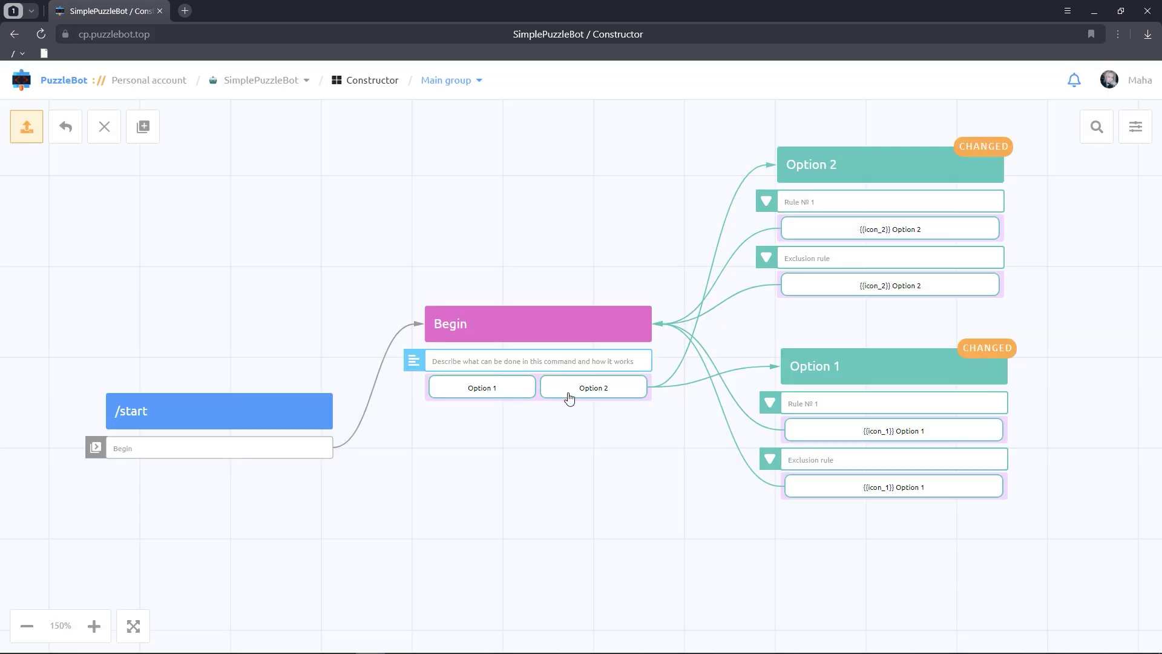
{"action": "left_click", "coordinate": [1140, 632]}
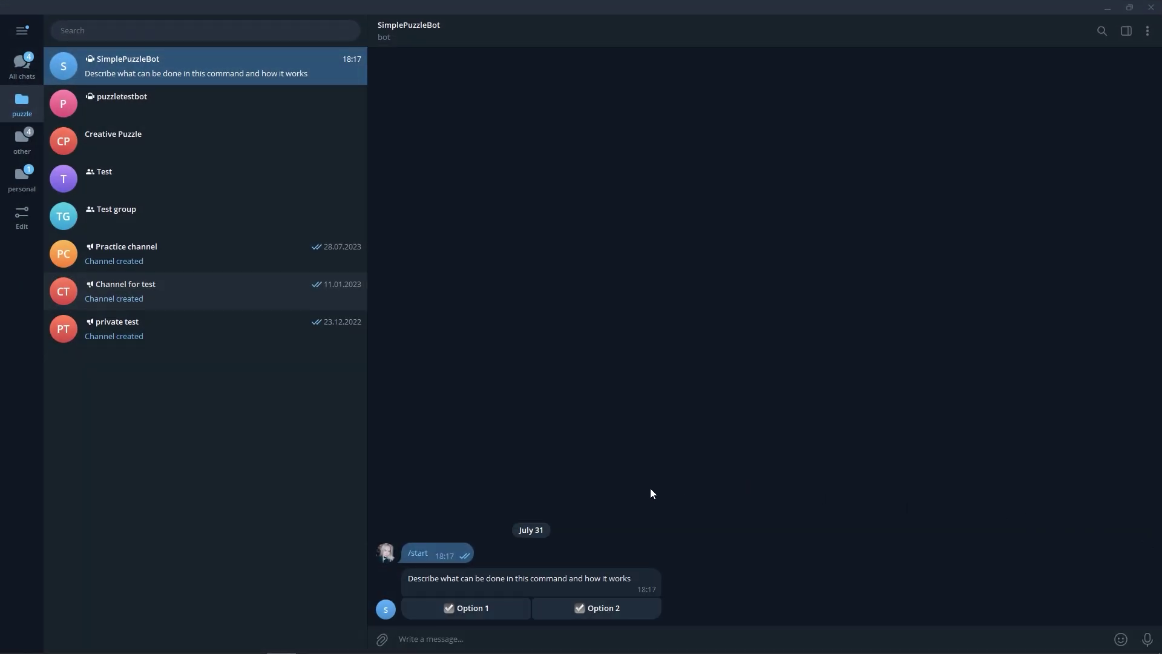
Resend /start to SimplePuzzleBot and tick Option 1 in the new Begin message.
{"action": "left_click", "coordinate": [419, 554]}
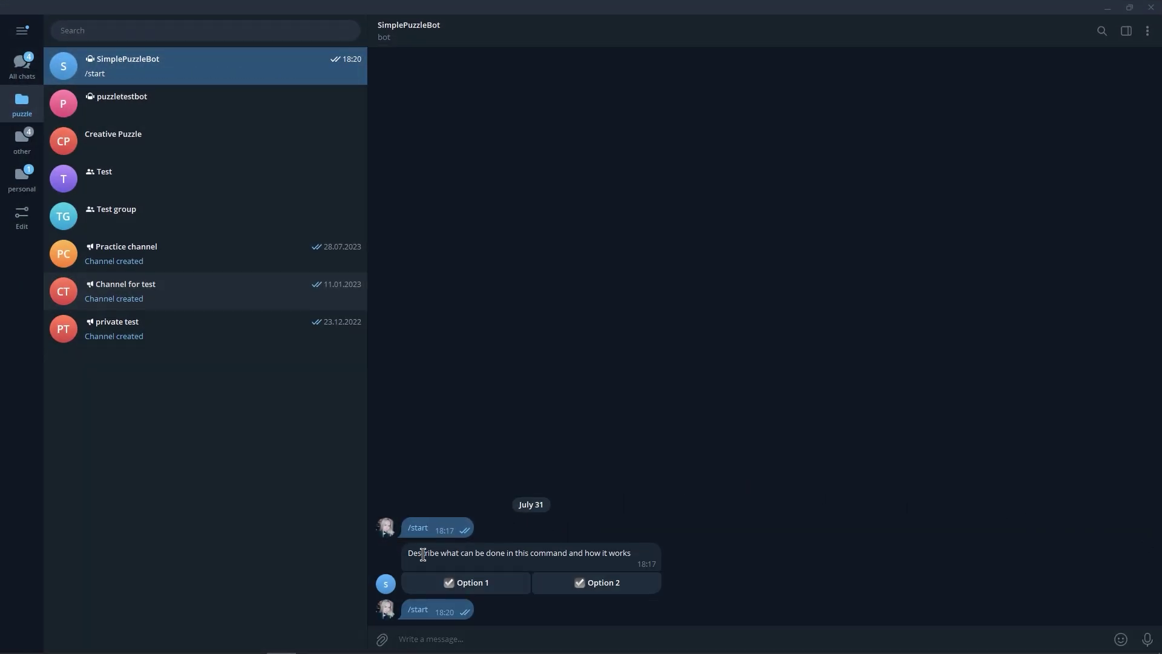
{"action": "left_click", "coordinate": [455, 608]}
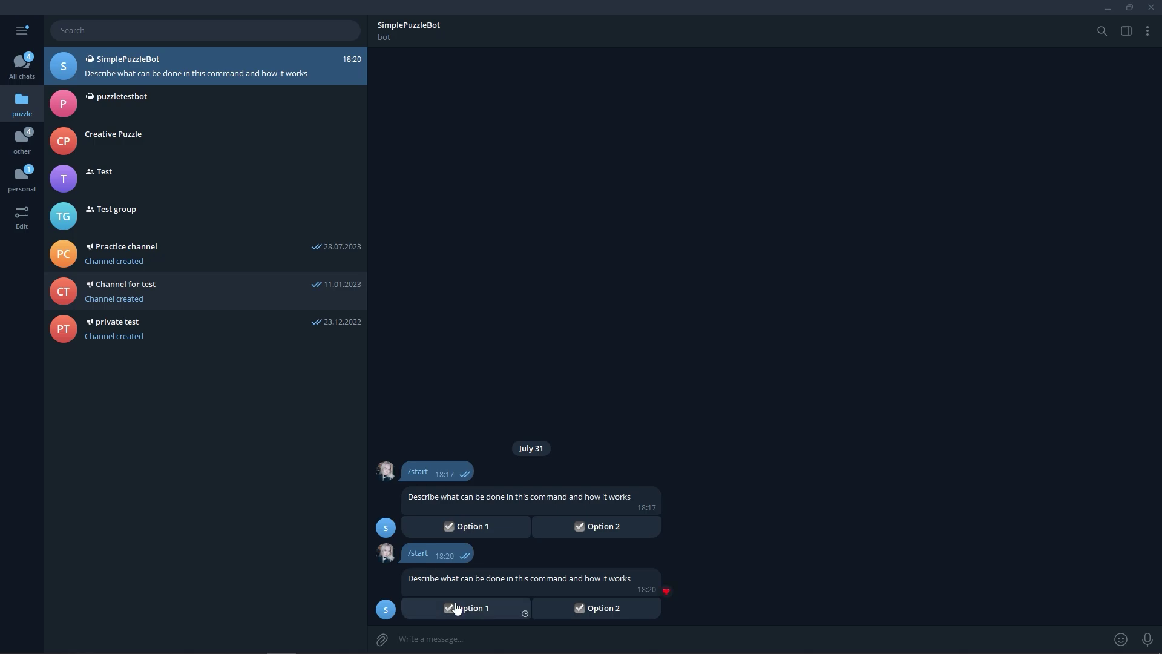